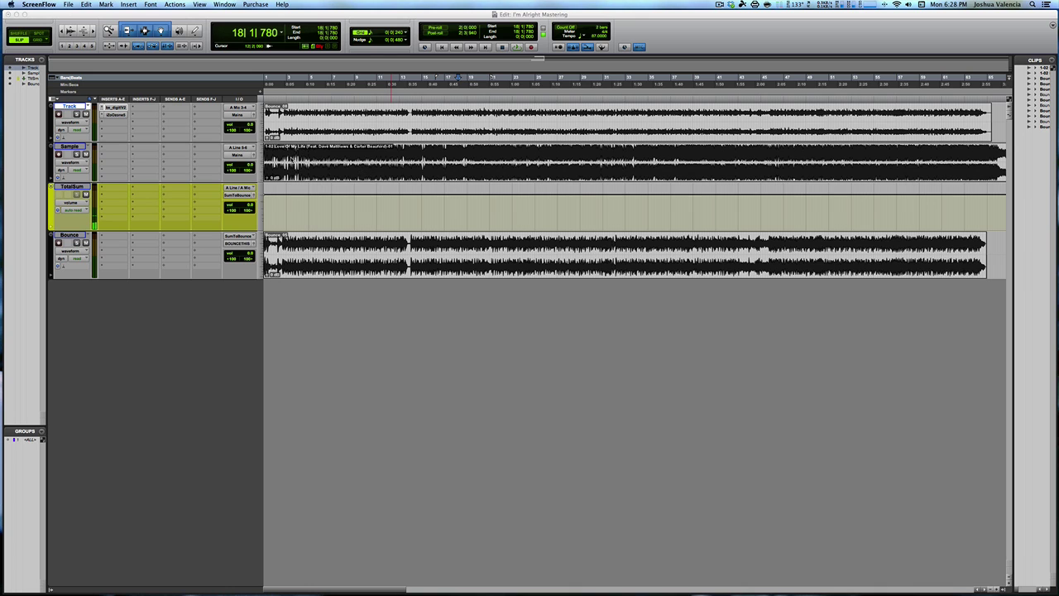
mouse_move(1058, 0)
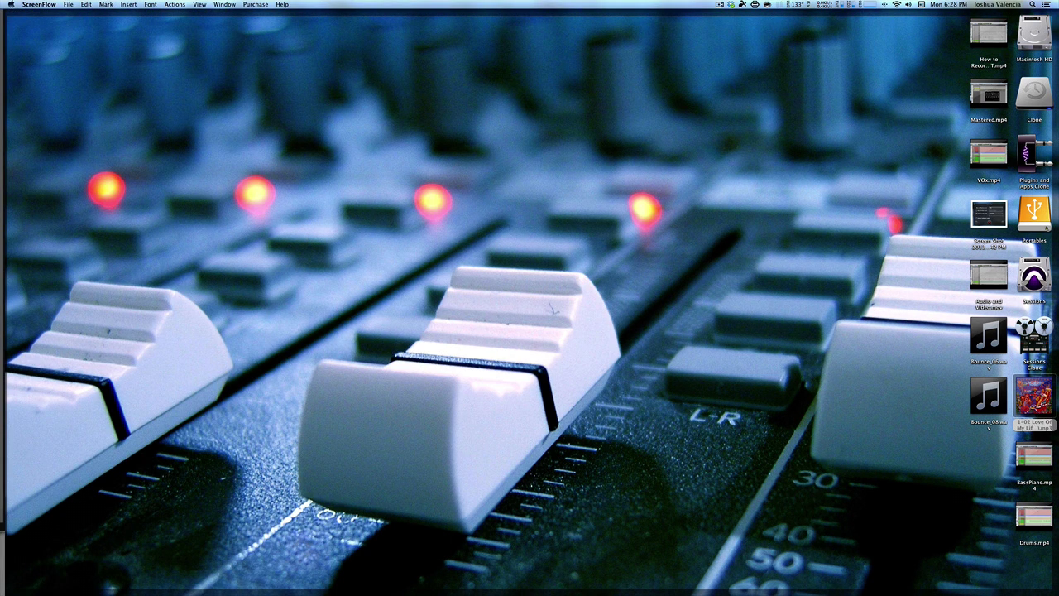
drag(1034, 396, 936, 151)
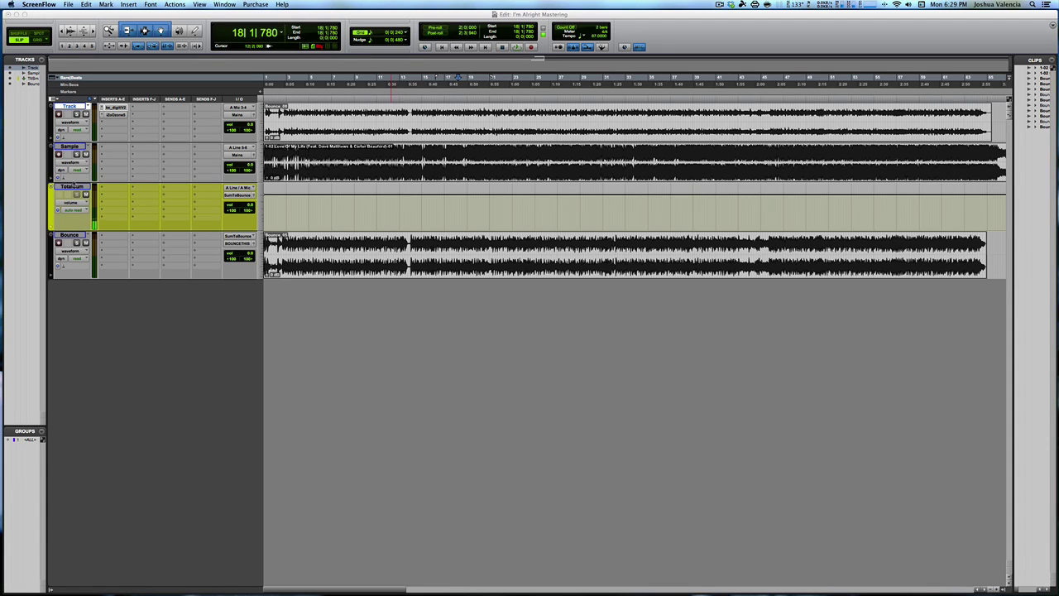
- Solo the Sample track and play the reference song from the start of the session
click(76, 154)
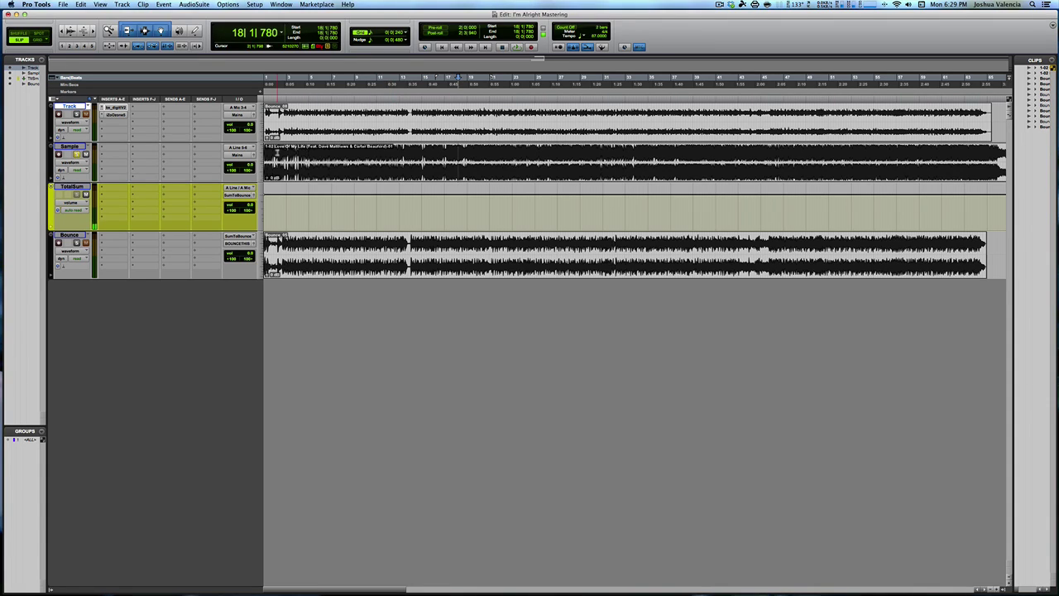
key(Return)
key(space)
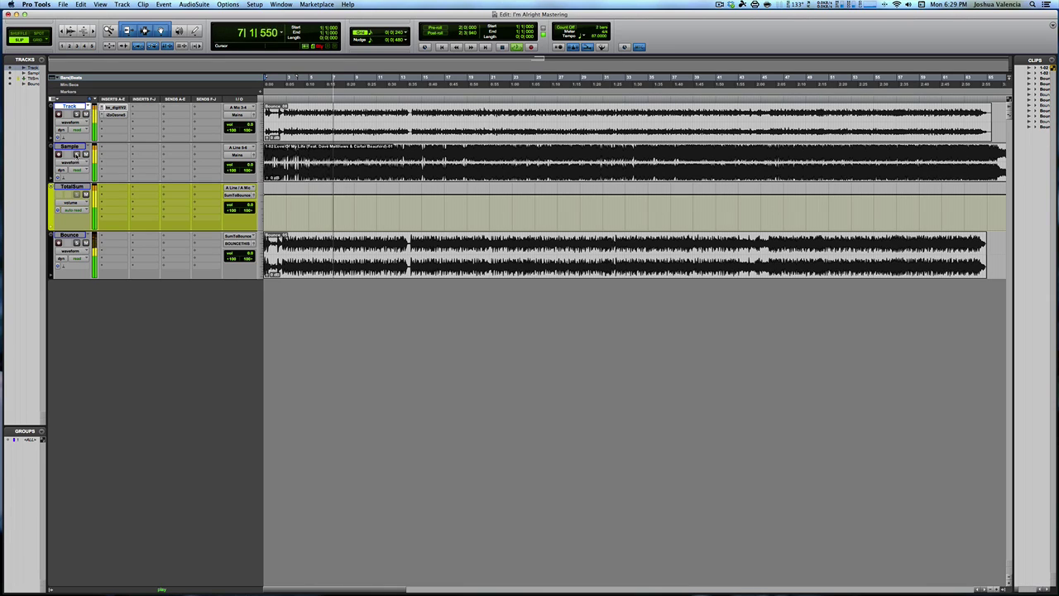
key(space)
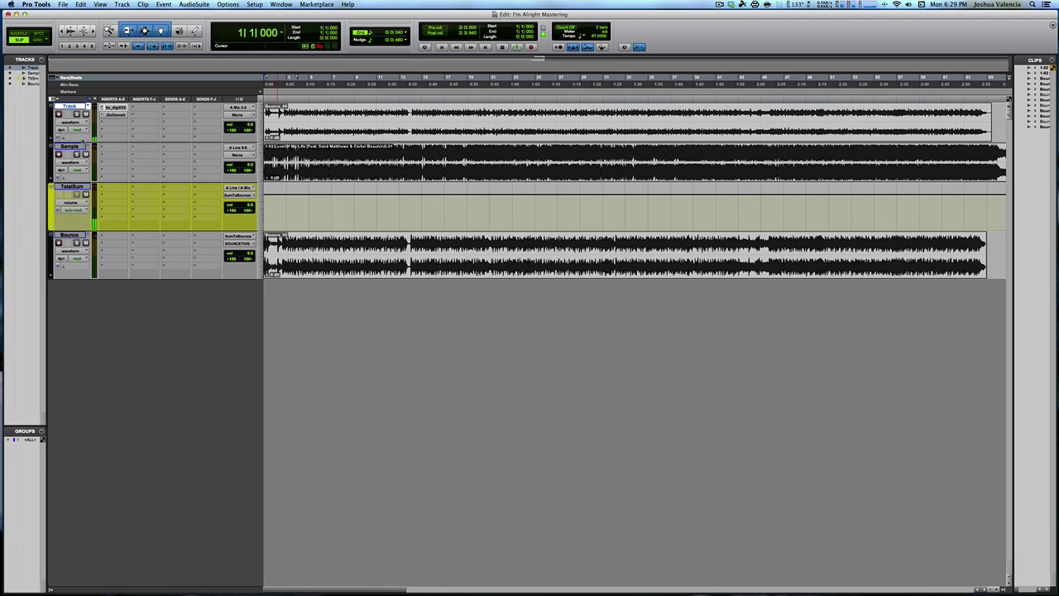
- Solo the track named Track with both of its inserts bypassed, and play the mix from the start
click(86, 155)
super+click(116, 115)
super+click(116, 107)
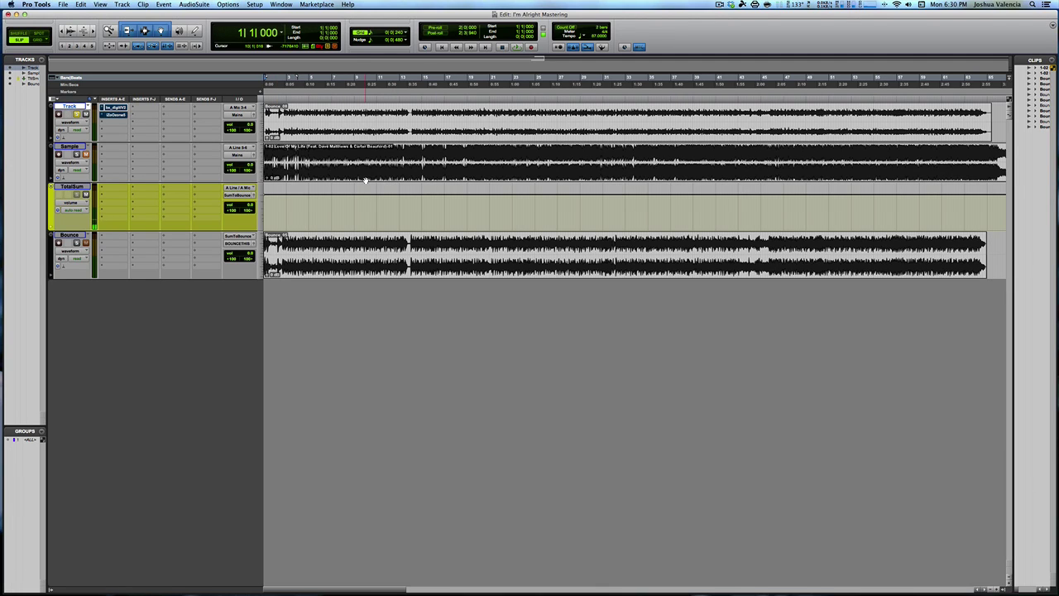
key(space)
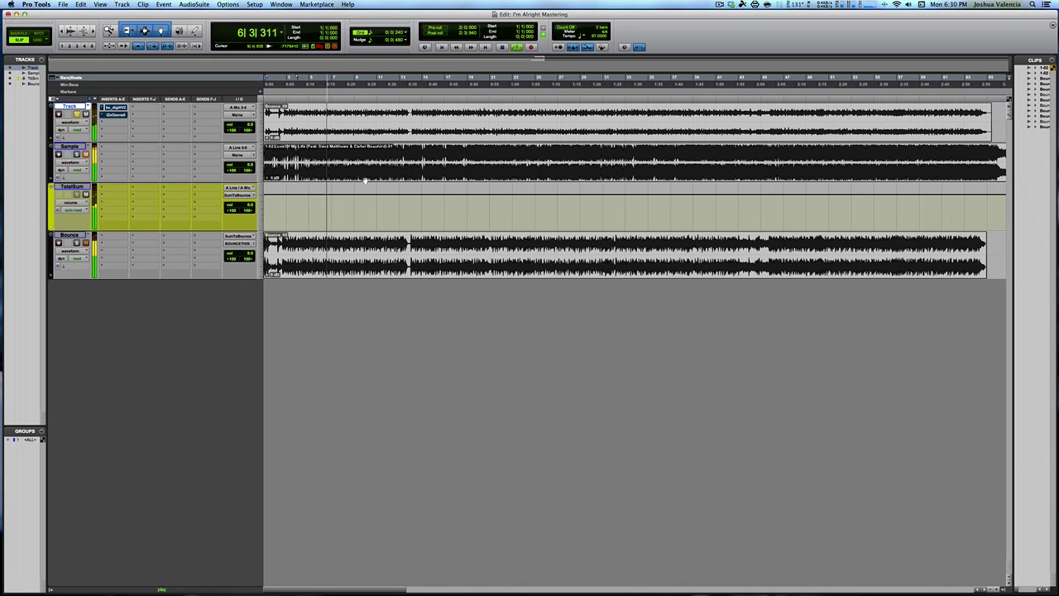
key(space)
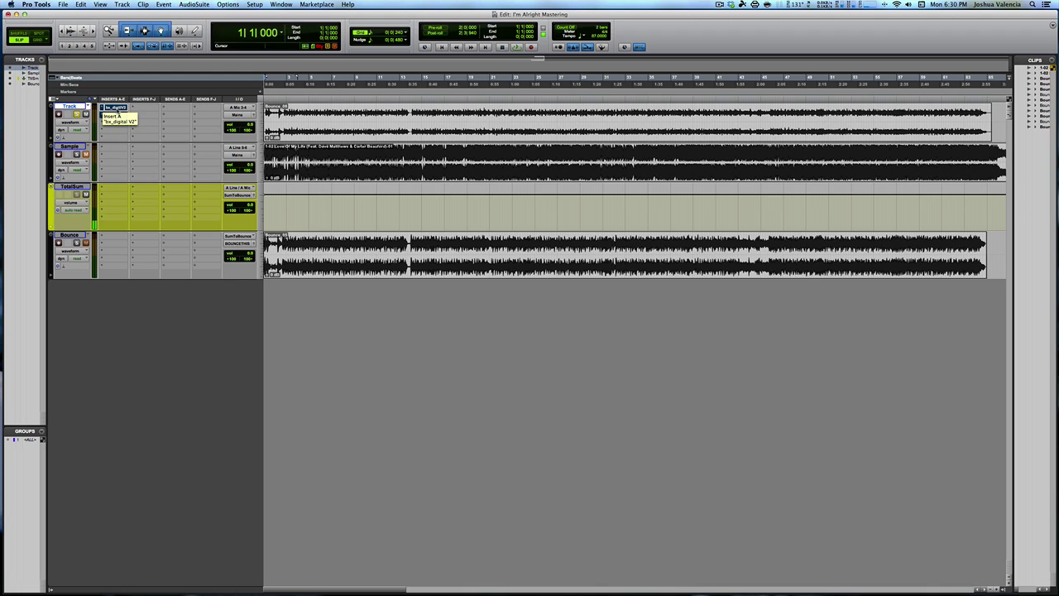
- Open the bx_digital V2 insert on Track, take it out of bypass and play the mix through it
click(102, 109)
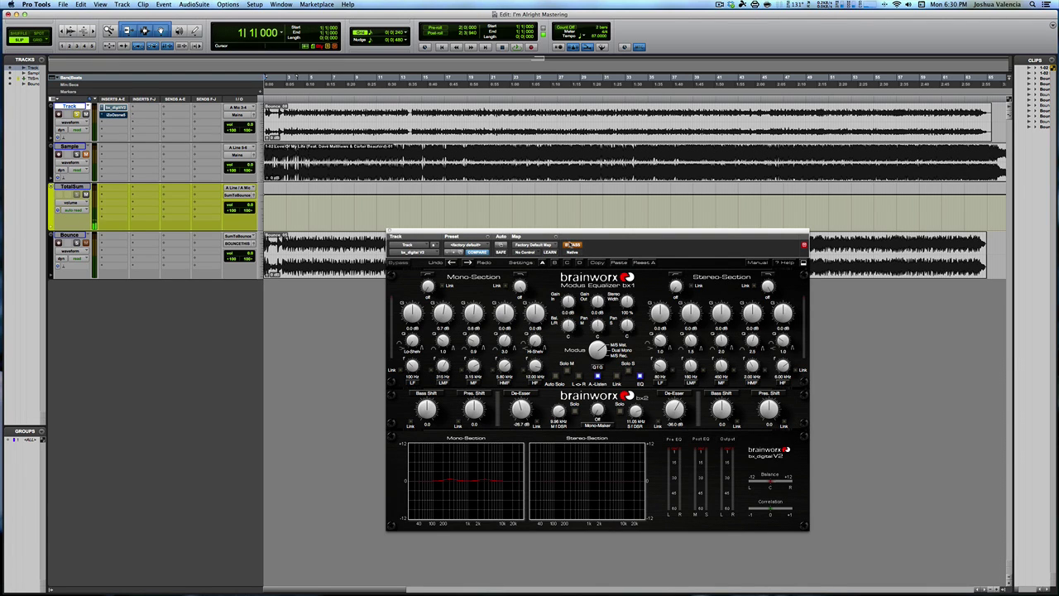
click(573, 245)
key(space)
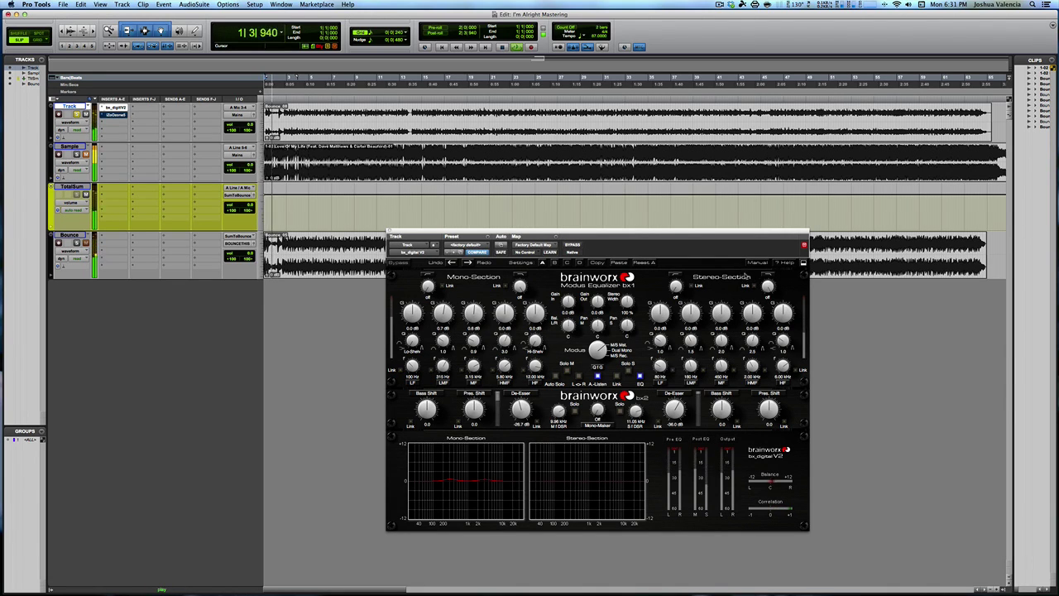
key(space)
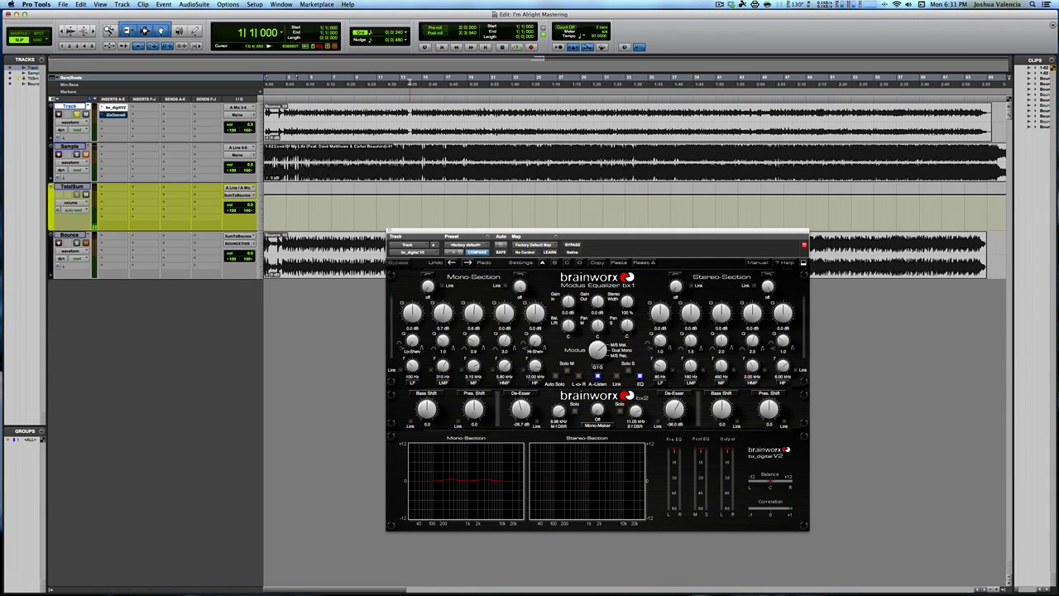
- Play from bar 14, set the Stereo-Section's low-cut filter to 48 Hz and solo the side signal
key(space)
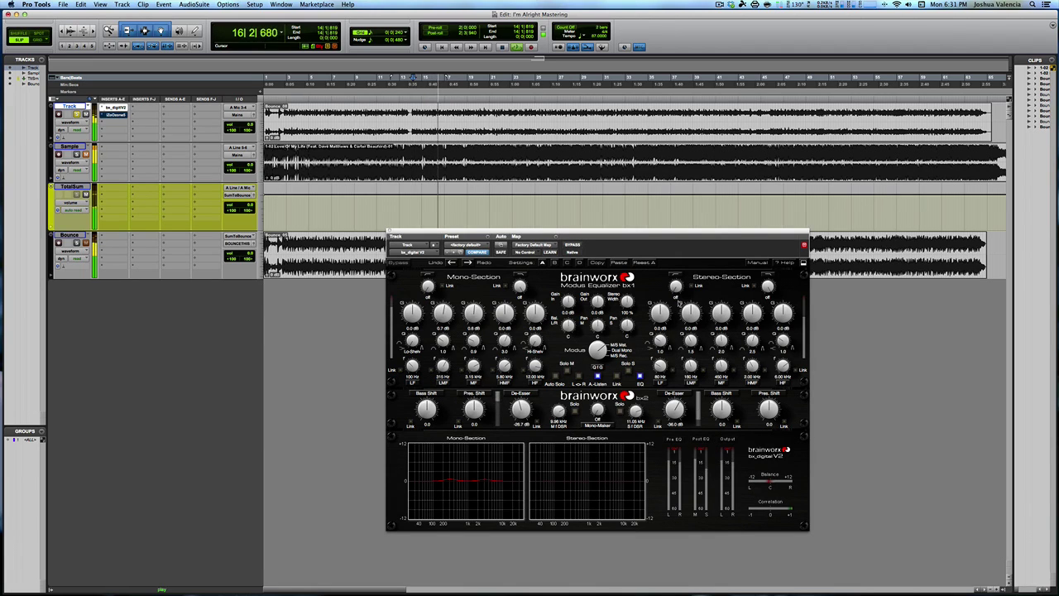
drag(676, 287, 675, 285)
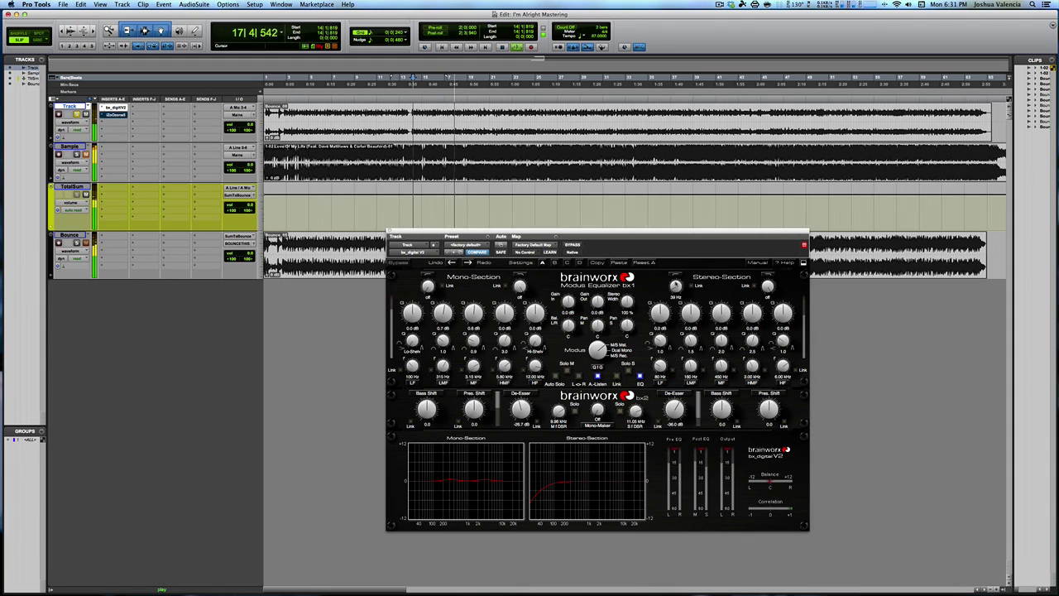
key(space)
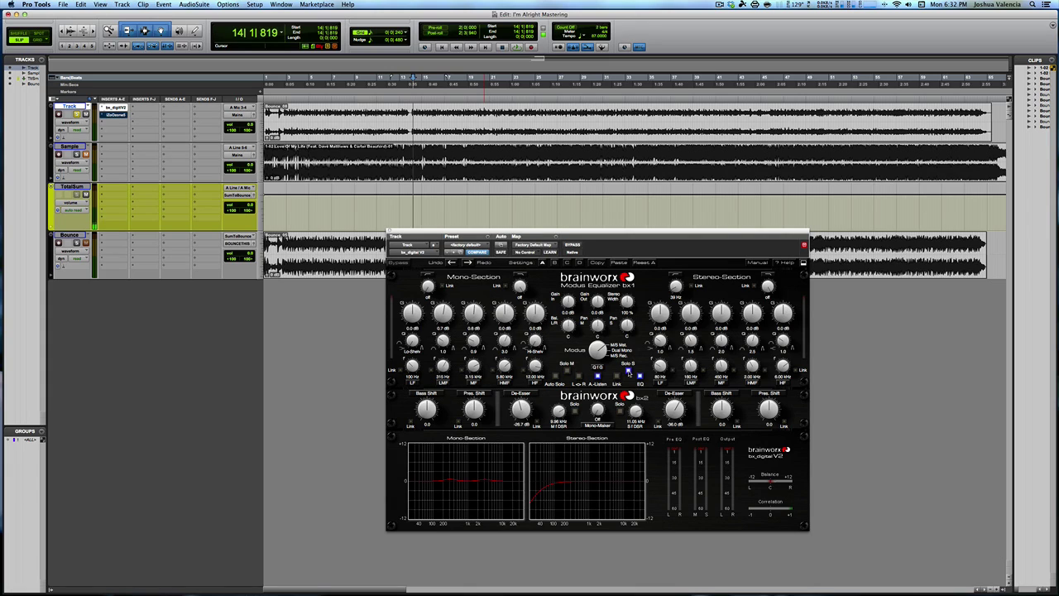
key(space)
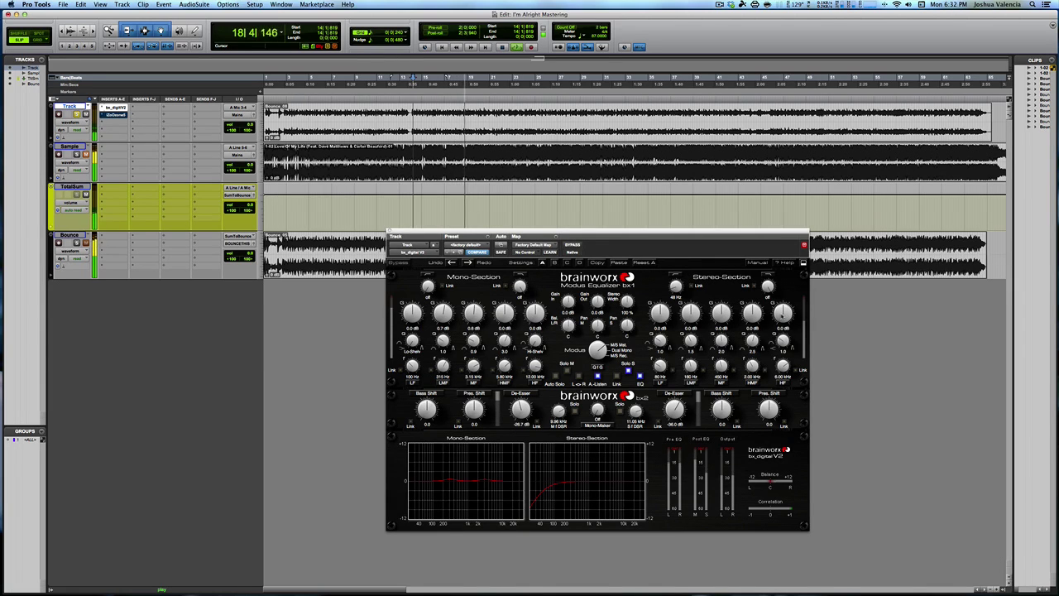
- Raise the Stereo-Section's HF frequency, set its HF gain to 0.8 dB and reduce its Pres. Shift to 0.2
drag(783, 364, 783, 354)
drag(783, 315, 783, 318)
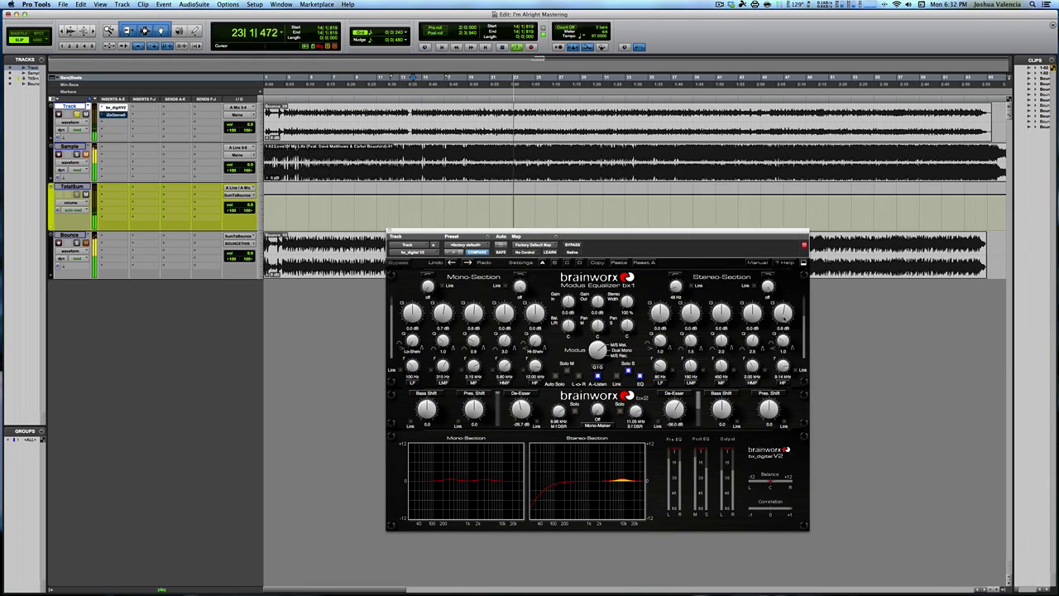
drag(769, 407, 770, 406)
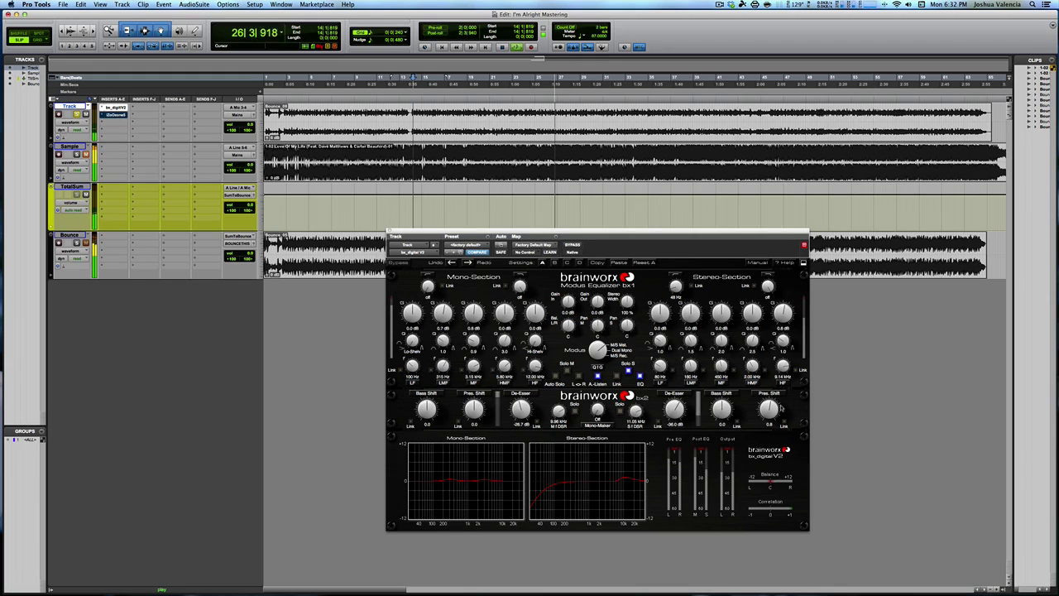
drag(780, 407, 769, 417)
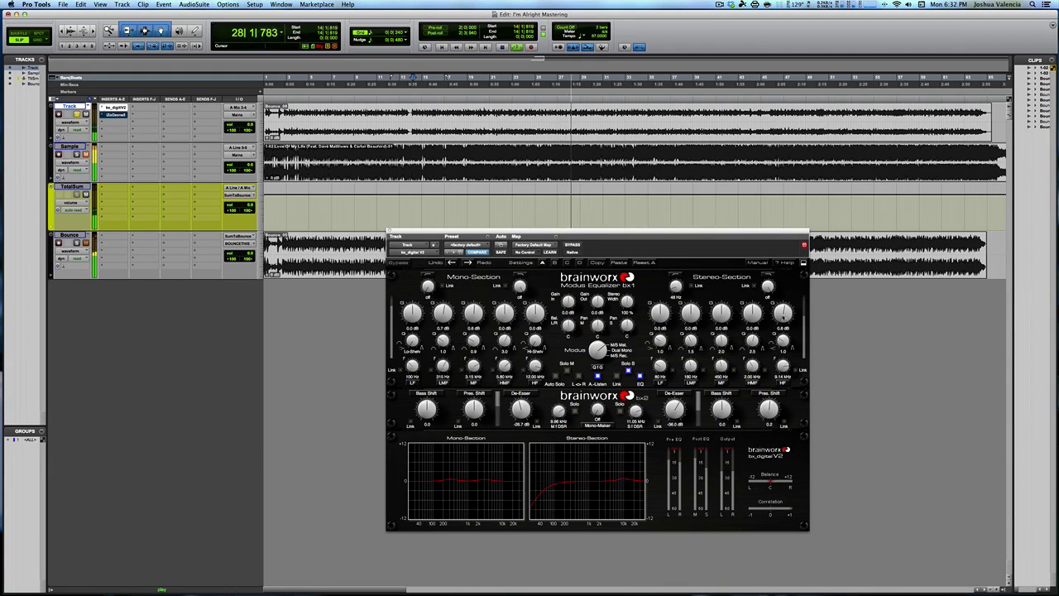
- Set the Stereo-Section's HF gain to -0.1 dB and its Pres. Shift to 0.8, and stop playback
drag(784, 325, 782, 329)
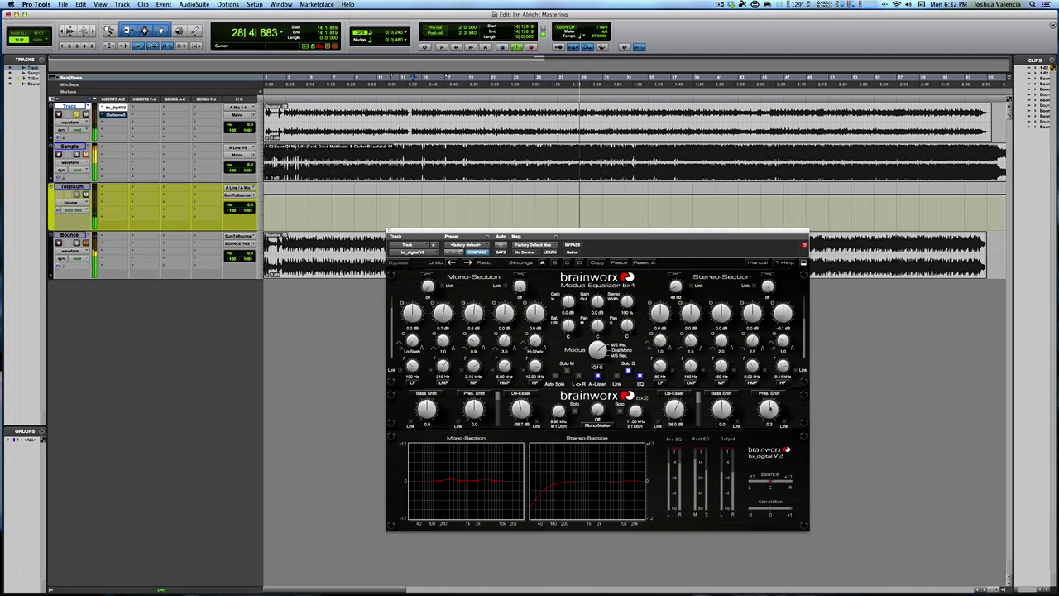
drag(769, 413, 769, 407)
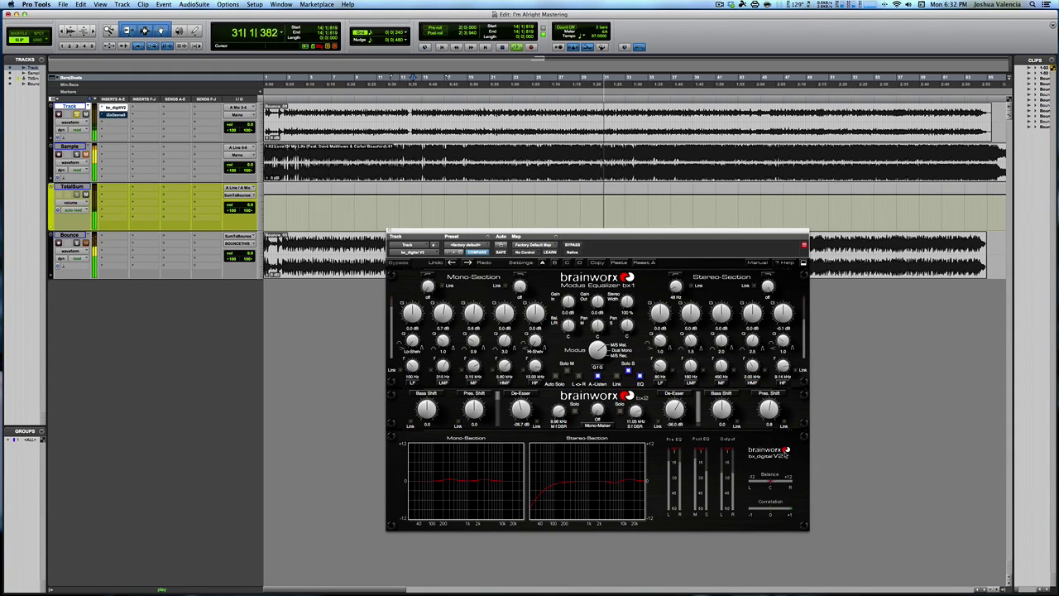
key(space)
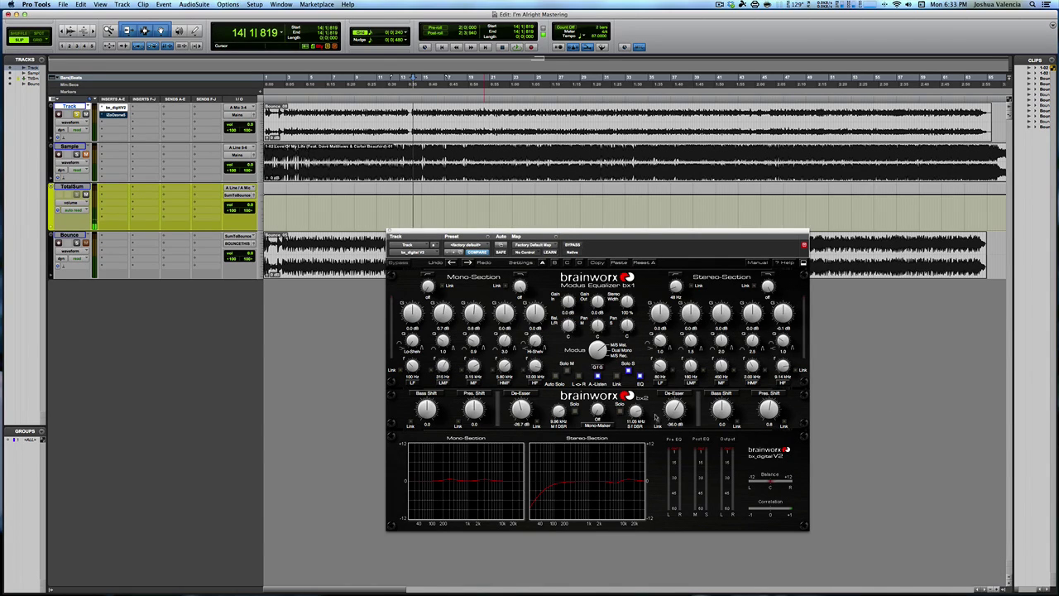
- Audition the mix without the side solo, and set the Mono-Section's Bass Shift to 0.7 with the mid signal soloed
key(space)
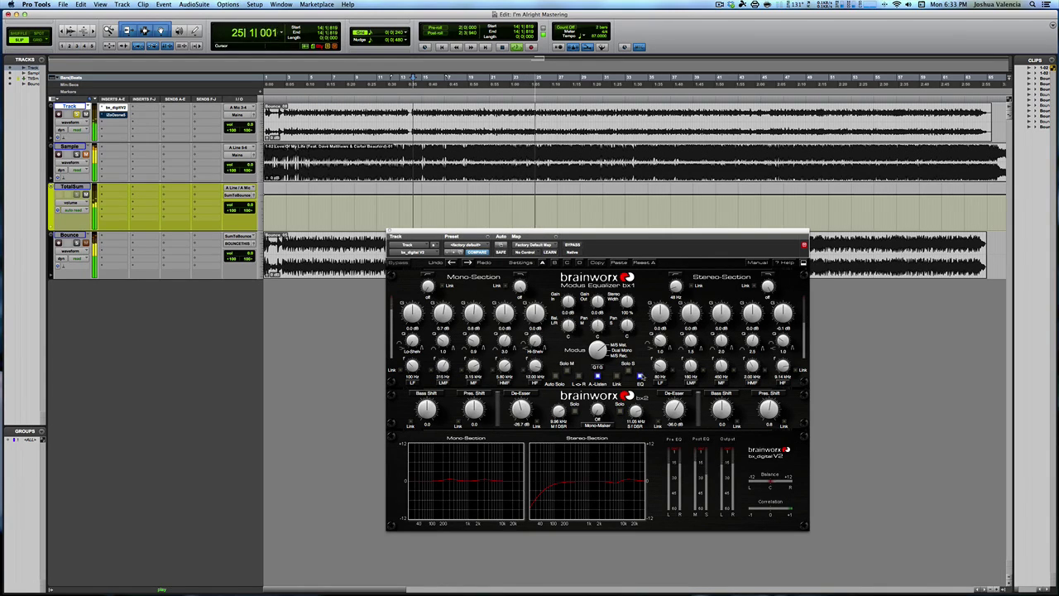
key(space)
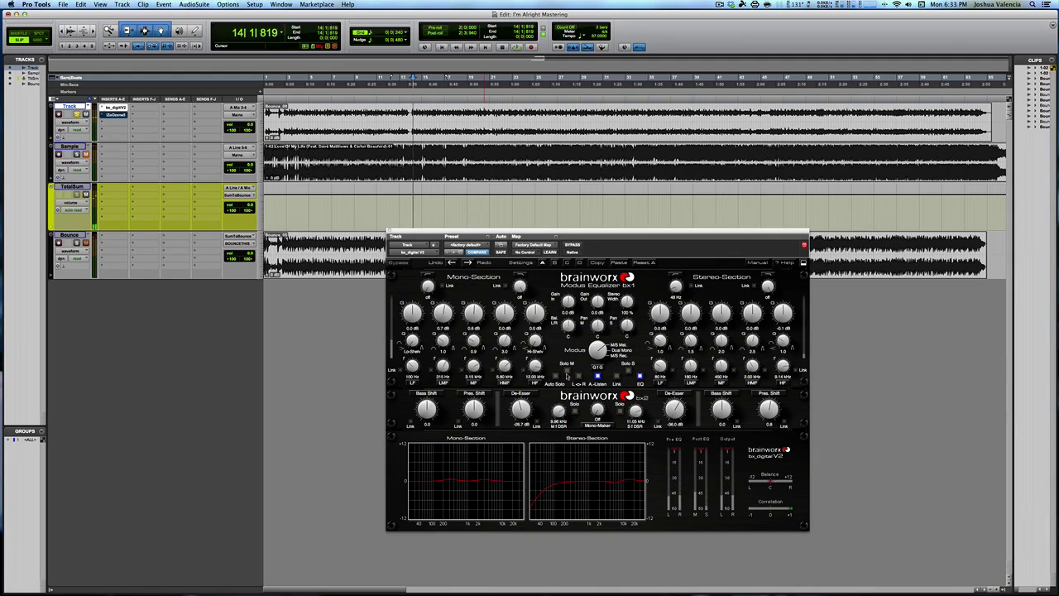
key(space)
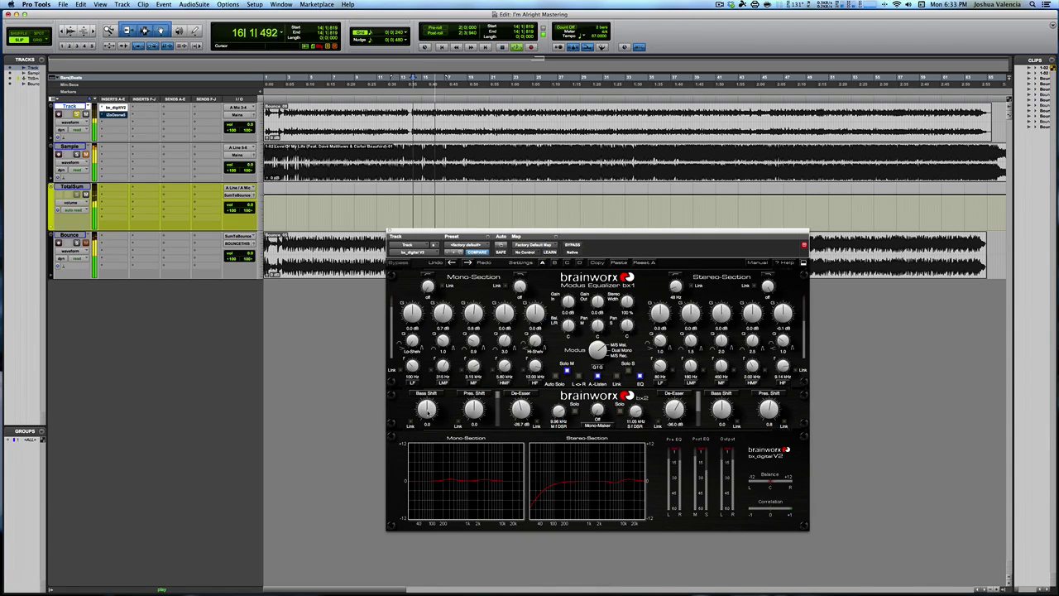
drag(427, 413, 428, 407)
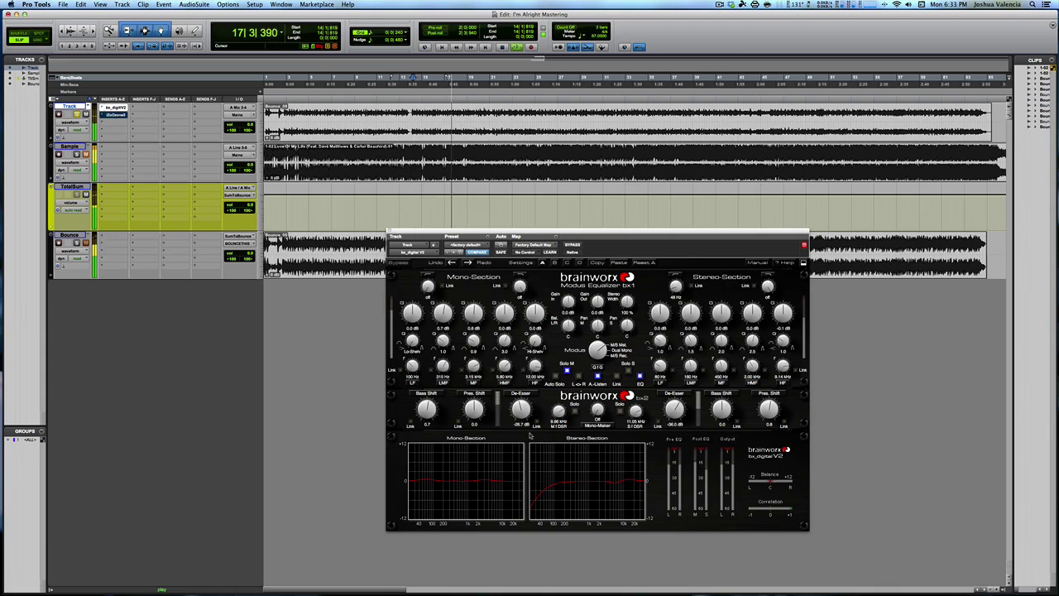
key(space)
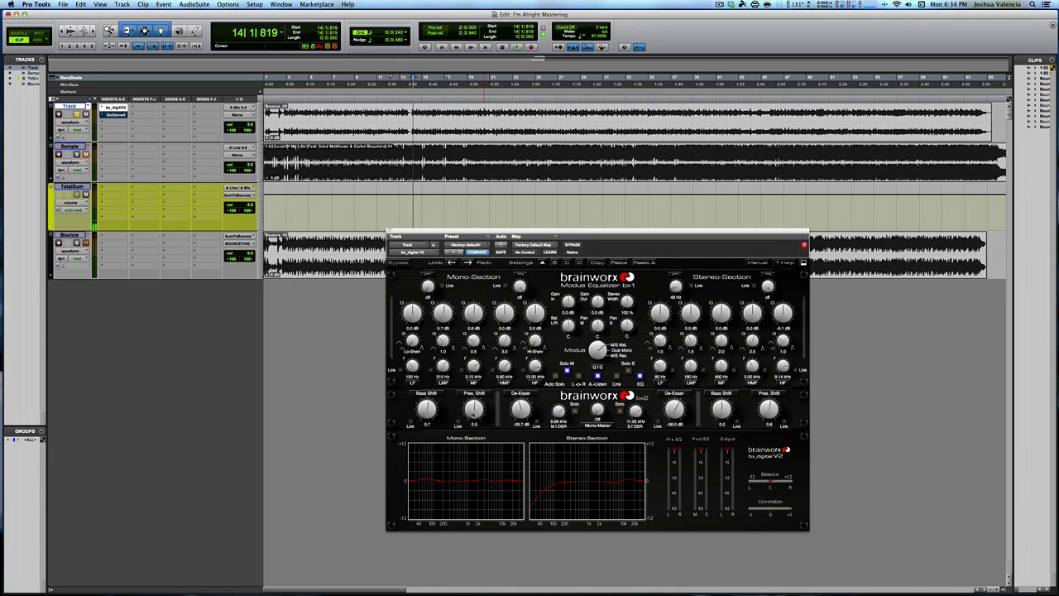
- Audition Mono-Section Pres. Shift settings up to 7.2 during playback from bar 14, and settle on 1.2
key(space)
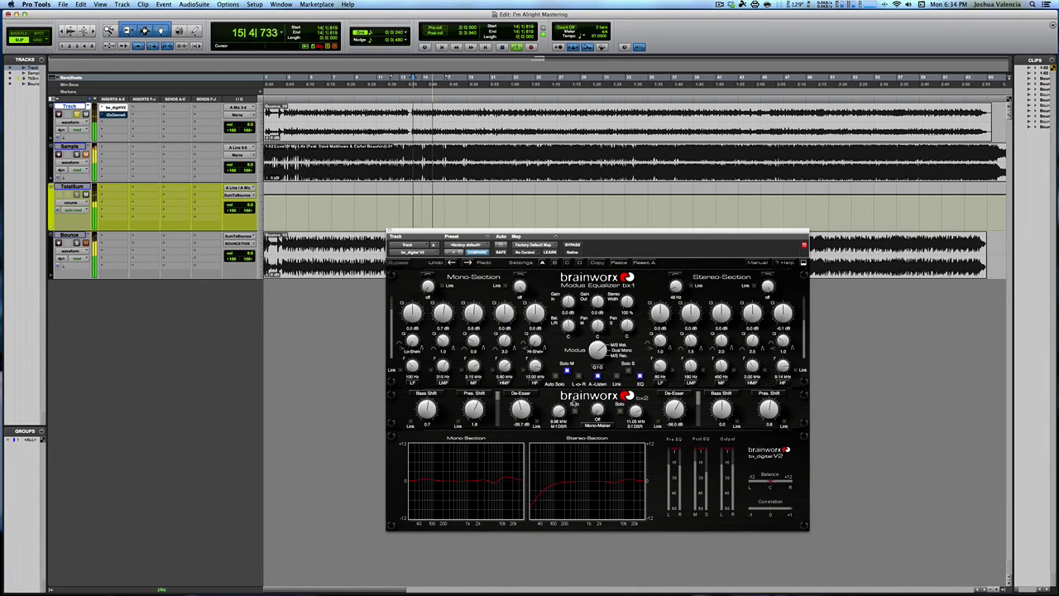
key(space)
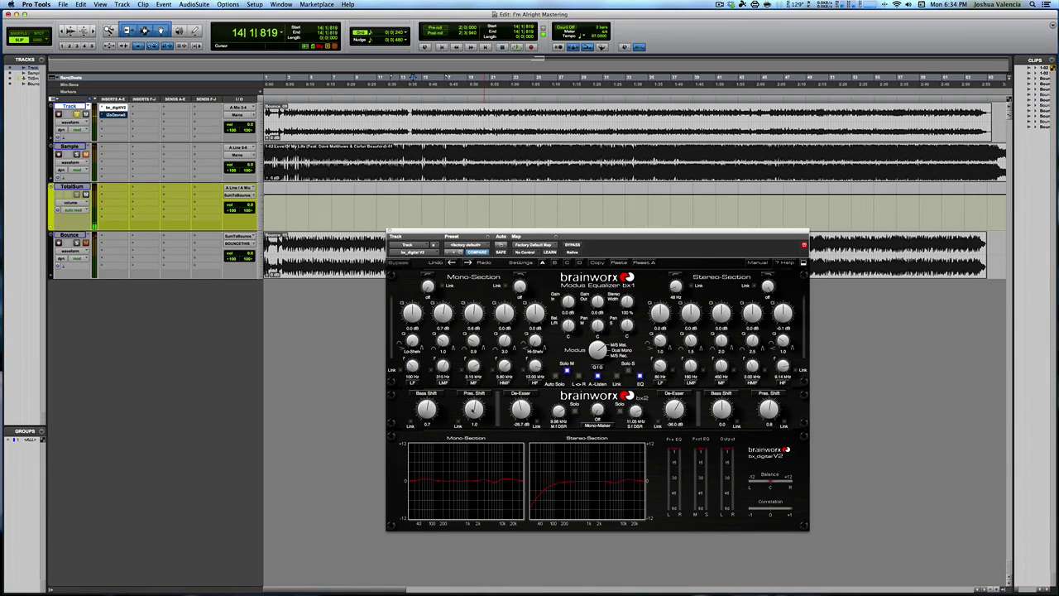
key(space)
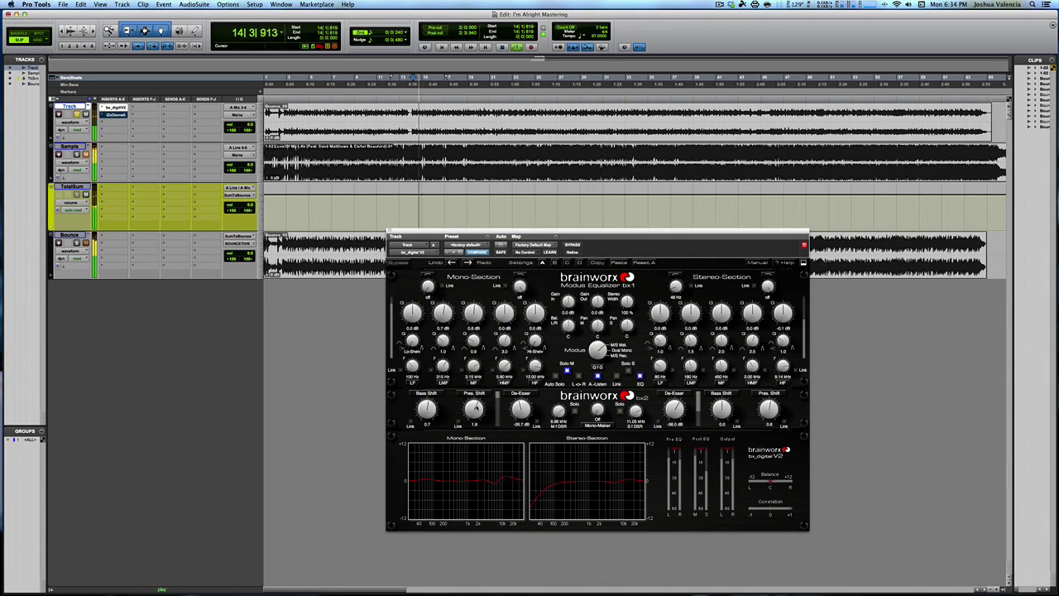
key(space)
key(space)
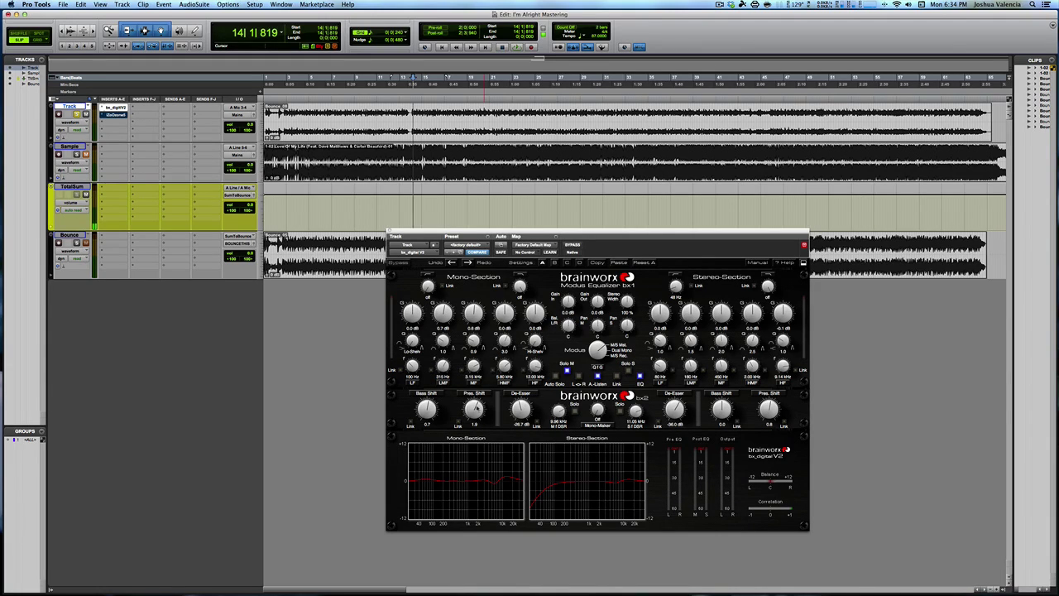
key(space)
key(space)
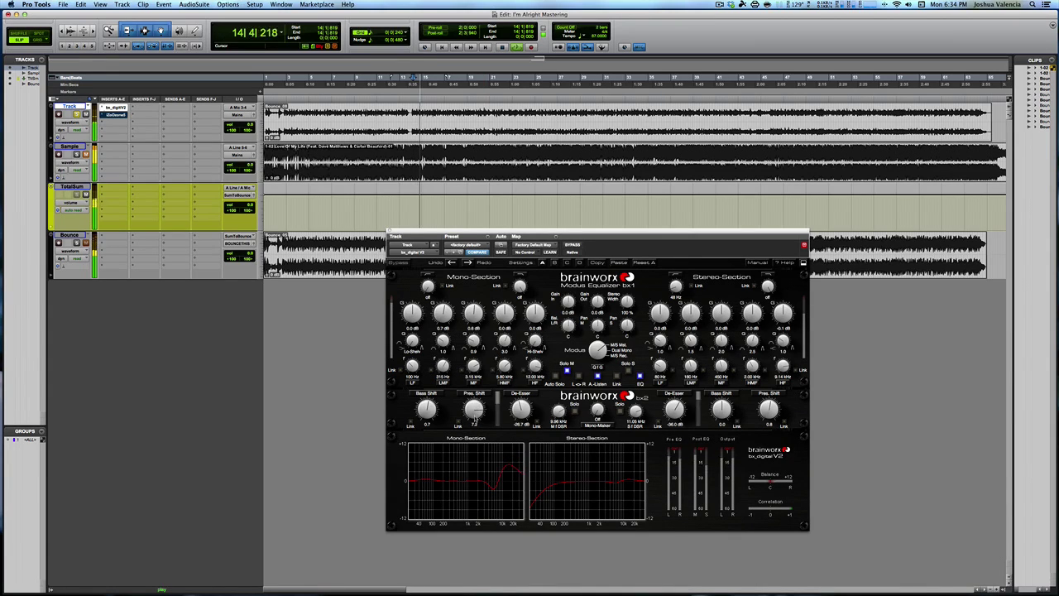
drag(474, 420, 475, 432)
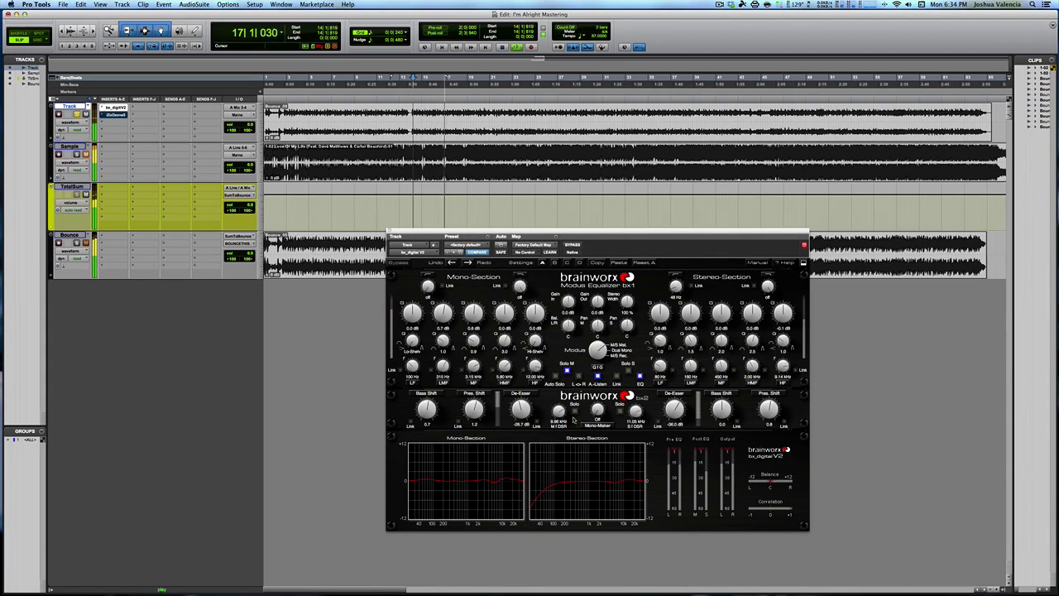
key(space)
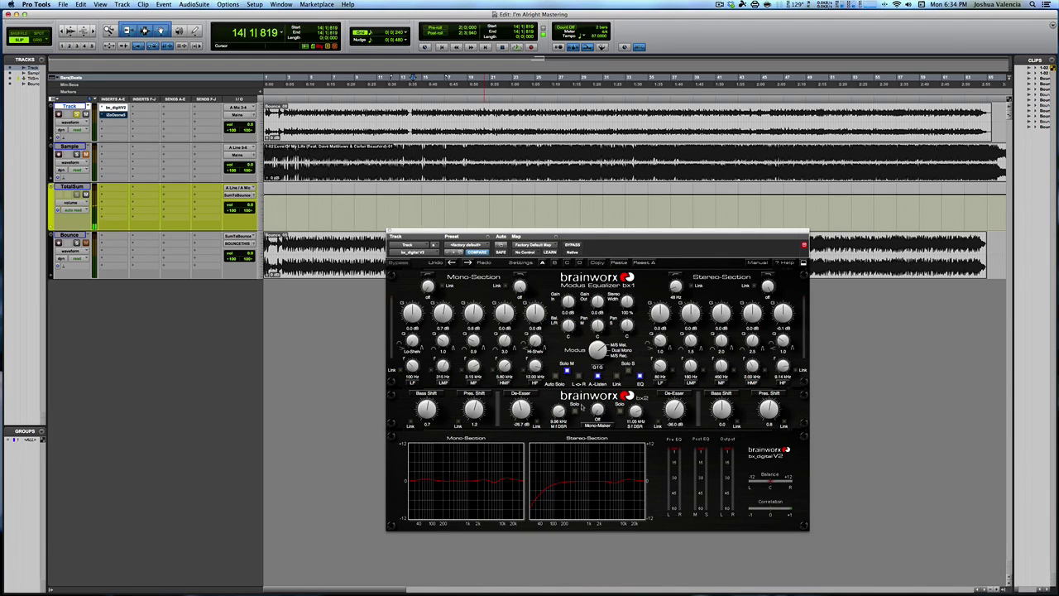
- Turn off the mid solo and audition the Mono-Section's de-esser signal from bar 14 using its own solo
key(space)
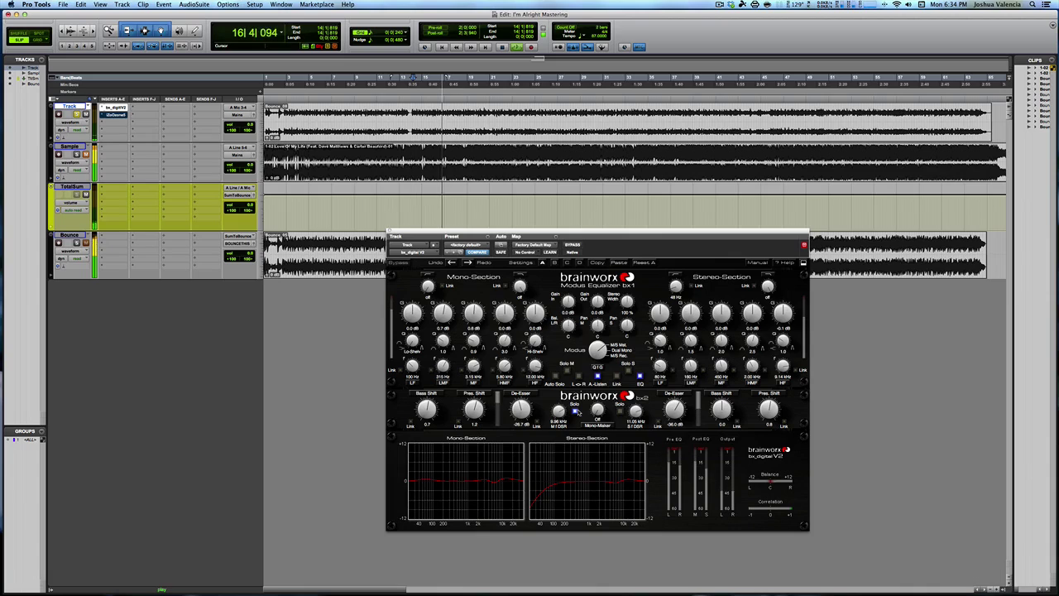
key(space)
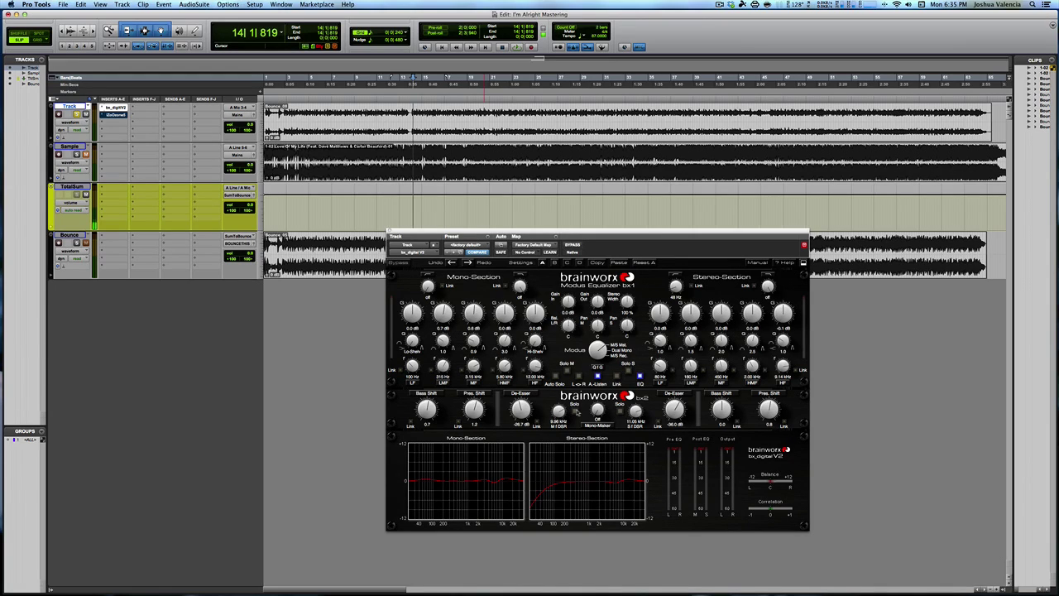
- Audition low Mono-Maker frequencies during playback from bar 14, and return the Mono-Maker to Off
key(space)
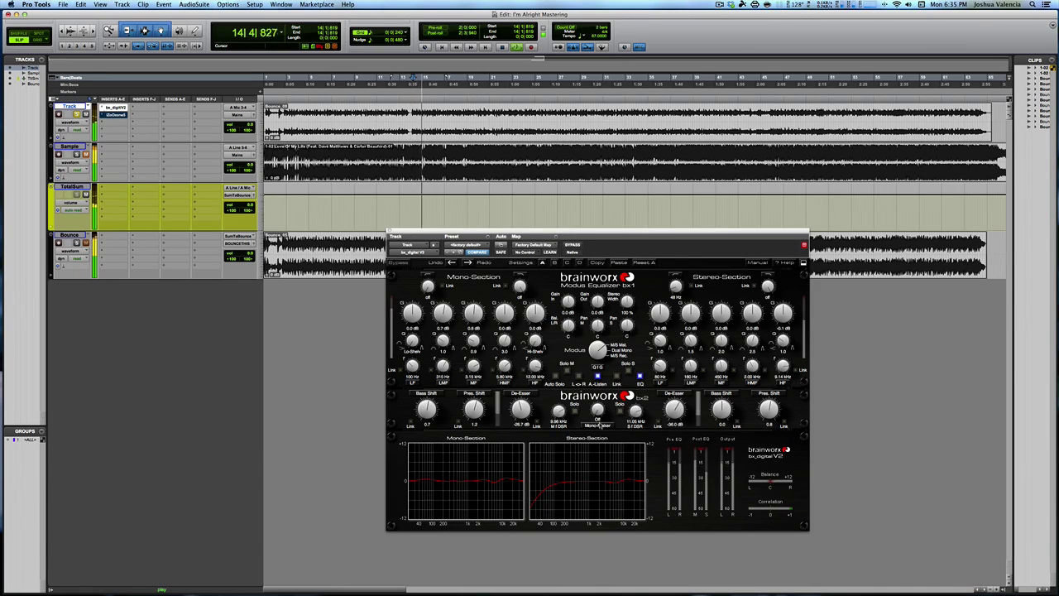
mouse_move(598, 410)
mouse_down()
mouse_move(595, 319)
mouse_move(596, 413)
mouse_up()
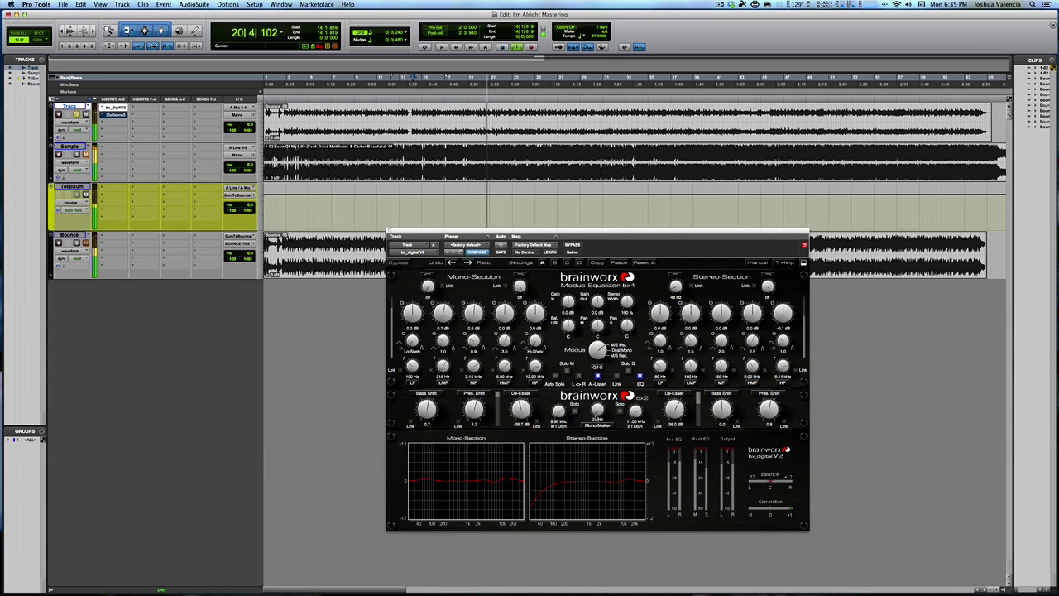
key(space)
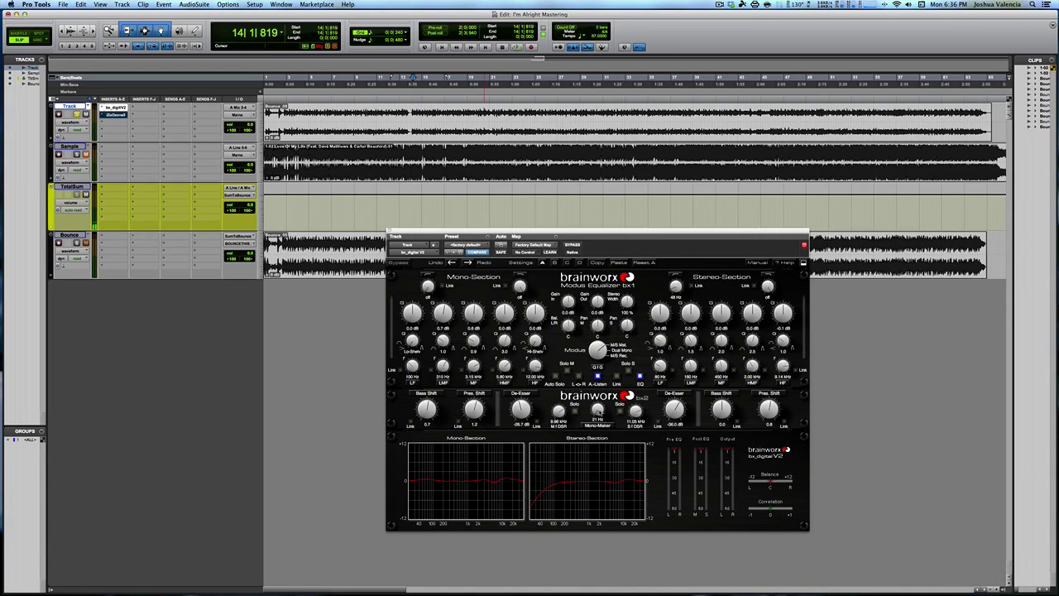
drag(601, 411, 600, 425)
- Set the Stereo Width to 130 % during playback from bar 14, and compare the mix with the equalizer bypassed and active
key(space)
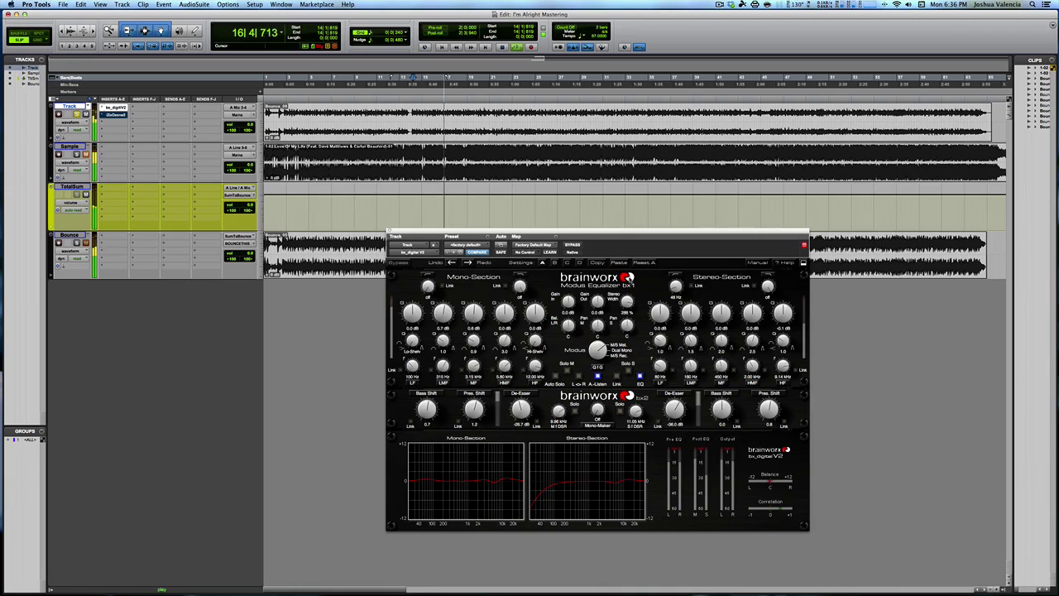
drag(629, 295, 629, 331)
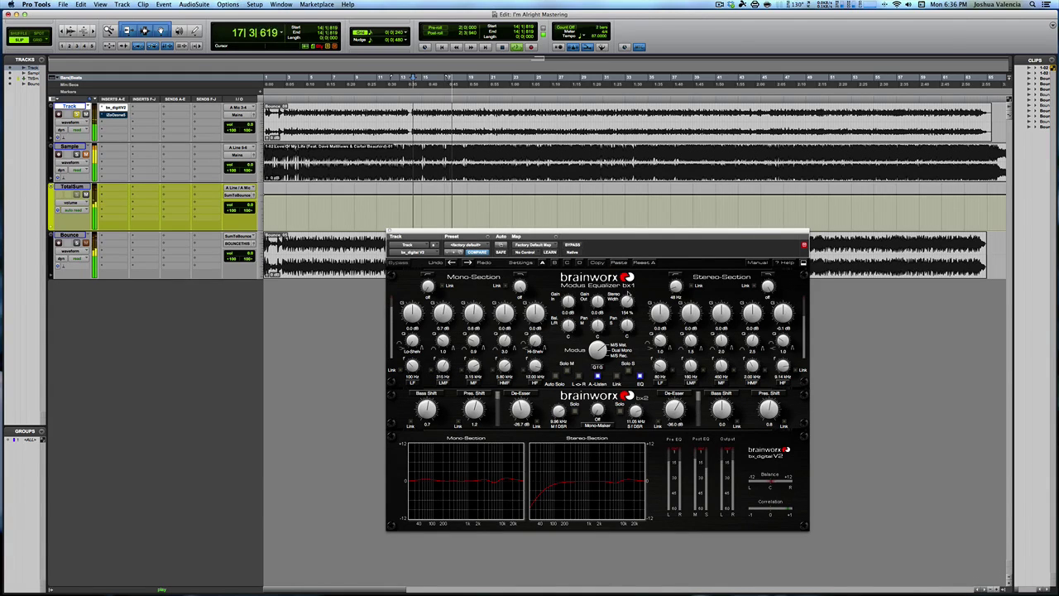
drag(629, 294, 627, 301)
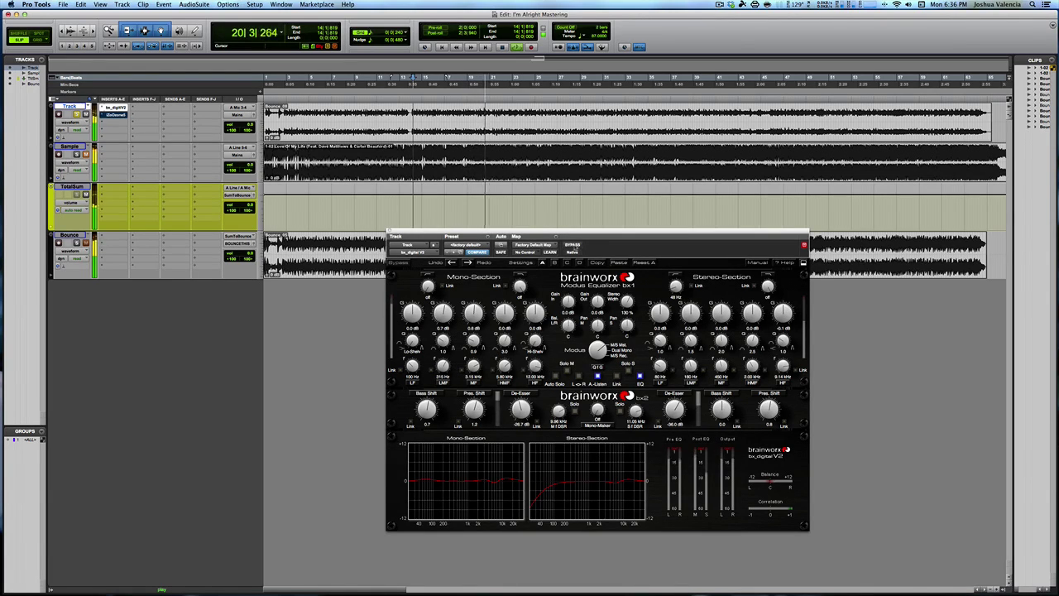
click(572, 245)
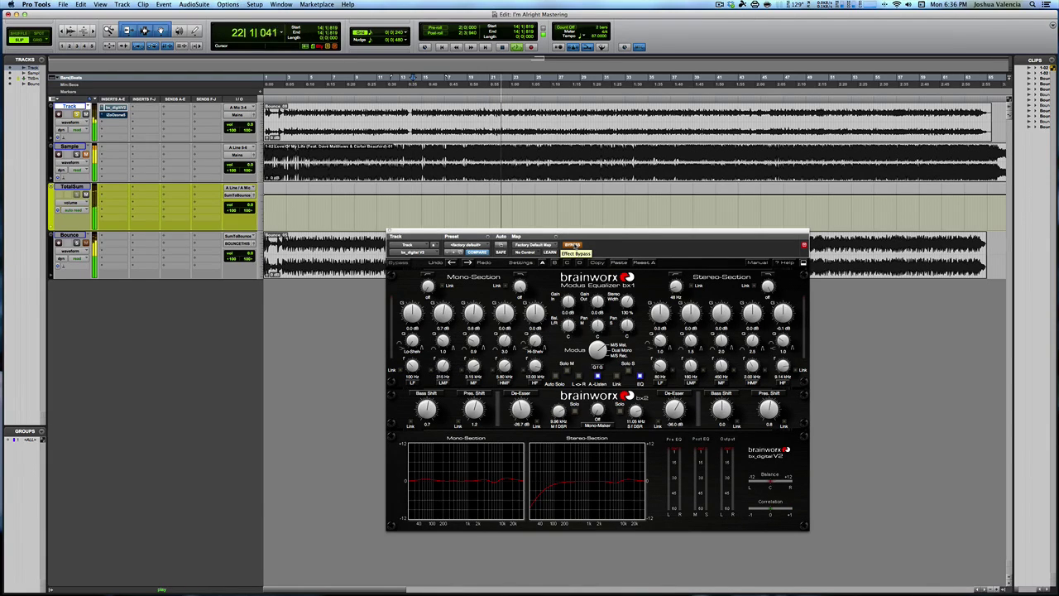
click(573, 245)
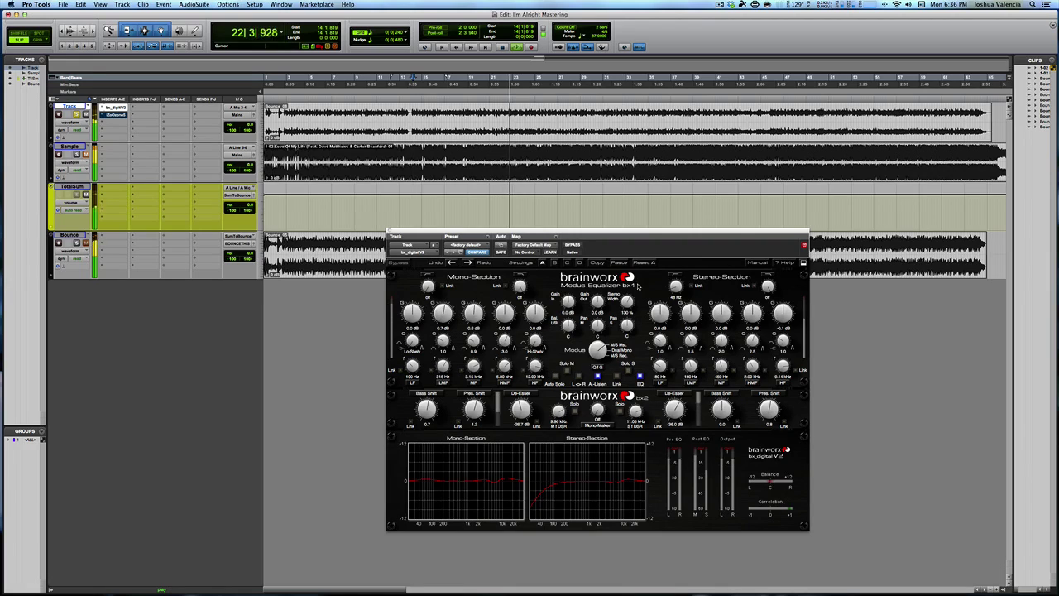
key(space)
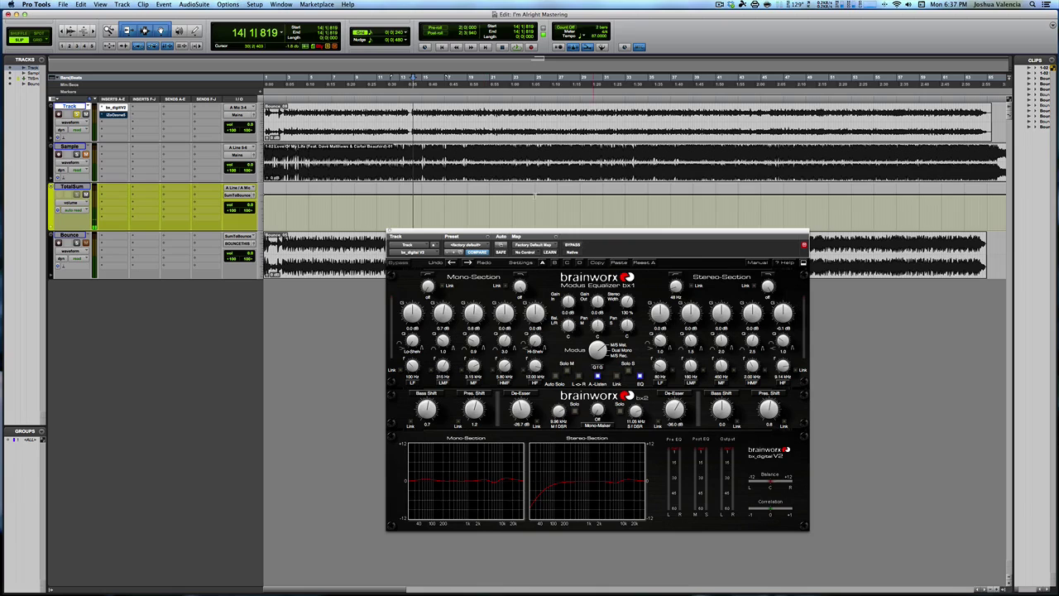
- Switch from the equalizer to Track's iZotope Ozone 5 insert, showing the Reverb module with the other modules off
click(391, 233)
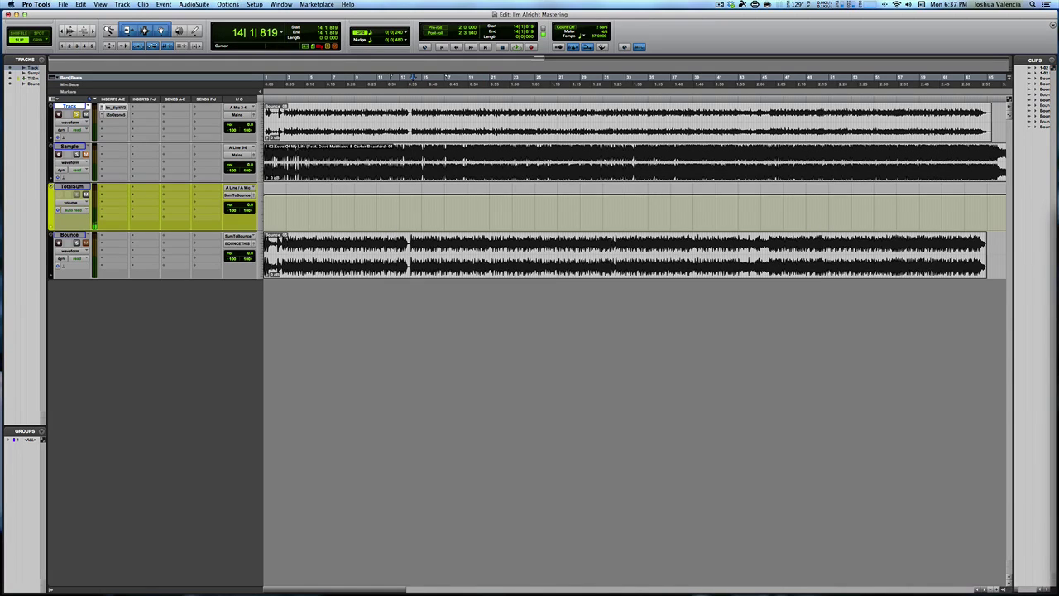
click(114, 114)
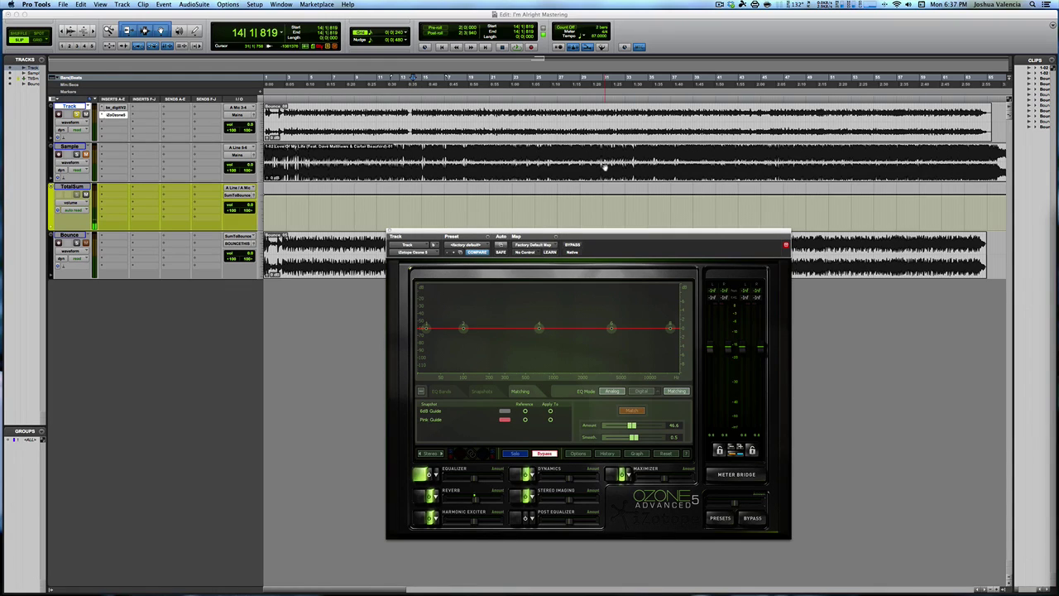
click(420, 496)
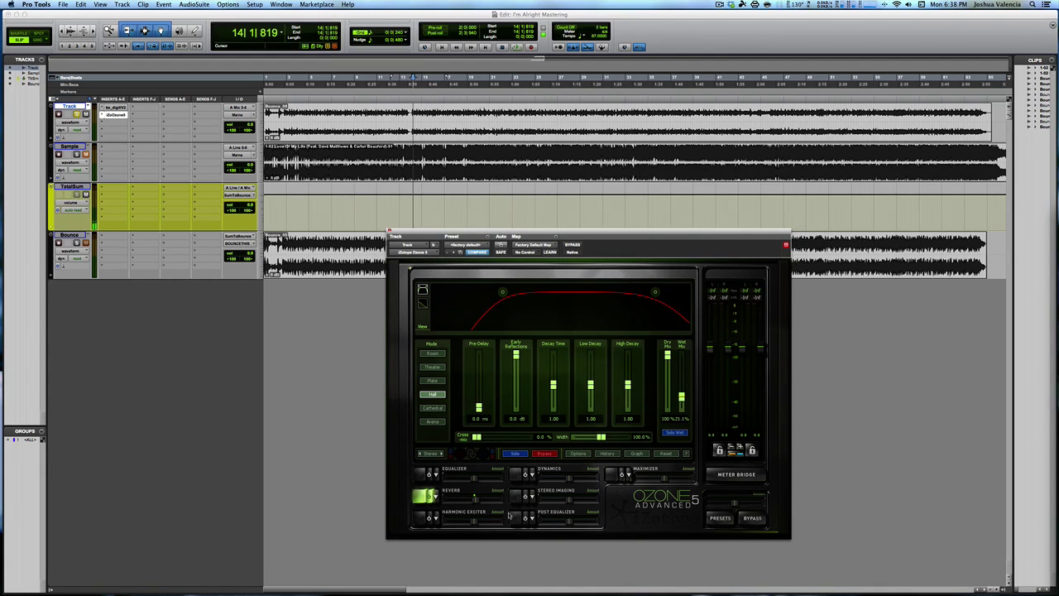
- Compare the Reverb bypassed and active during playback from bar 14, and set its Wet Mix to 15.6 %
key(space)
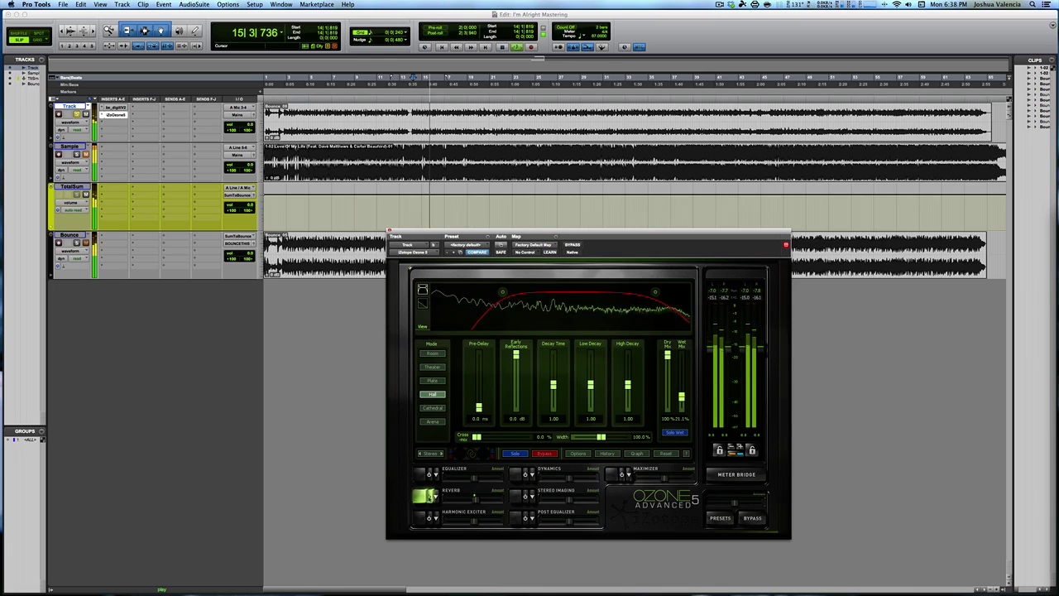
click(430, 495)
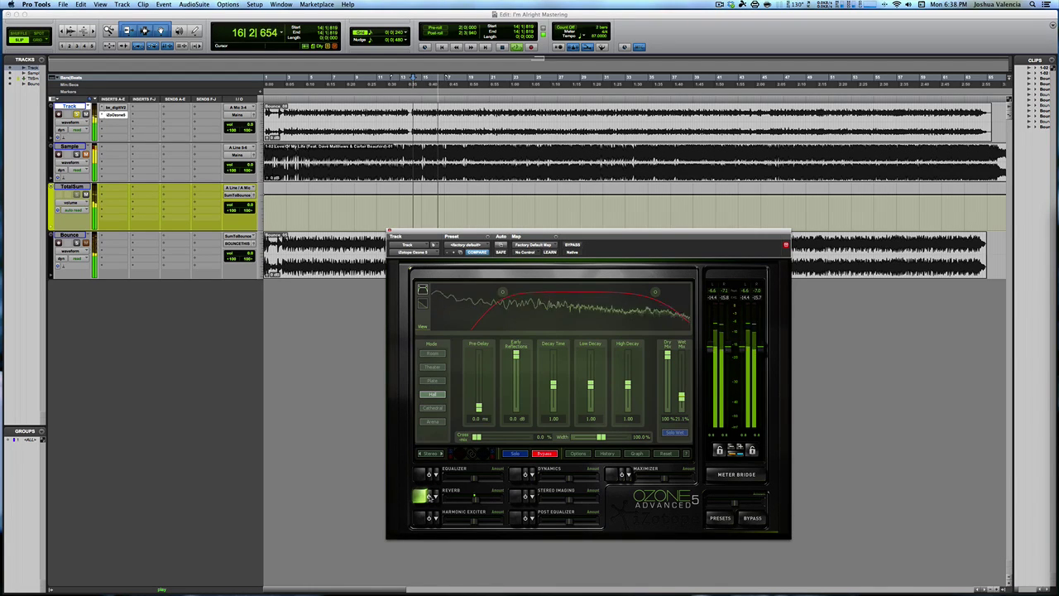
click(424, 494)
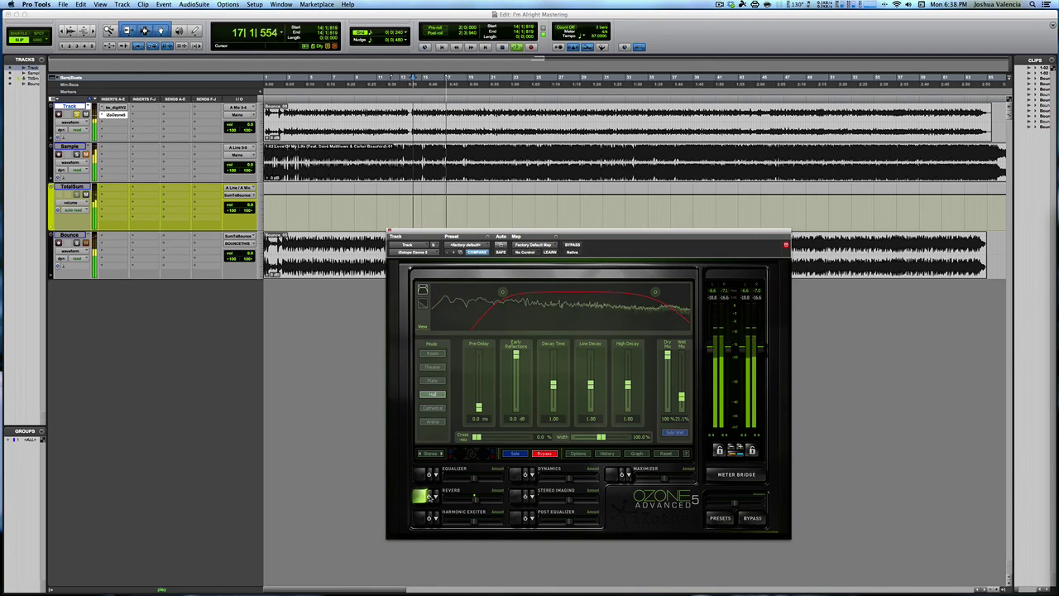
click(426, 495)
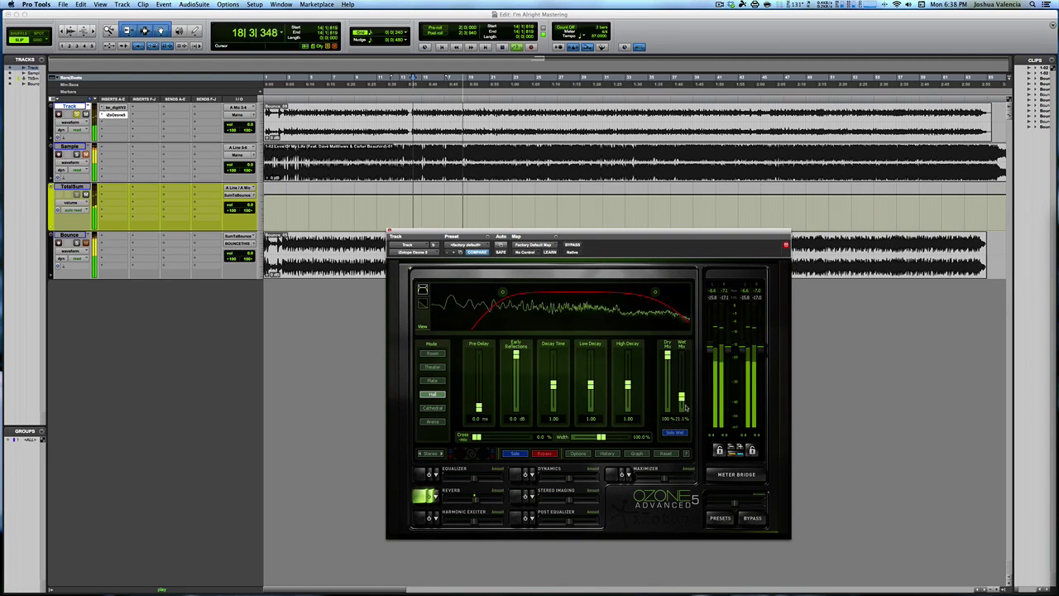
drag(685, 407, 685, 411)
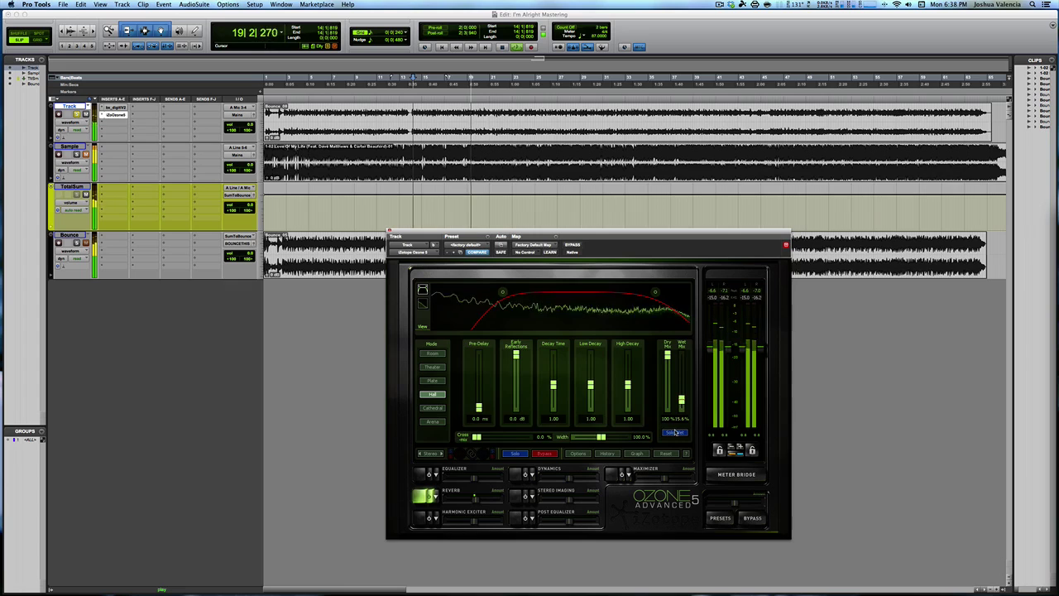
key(space)
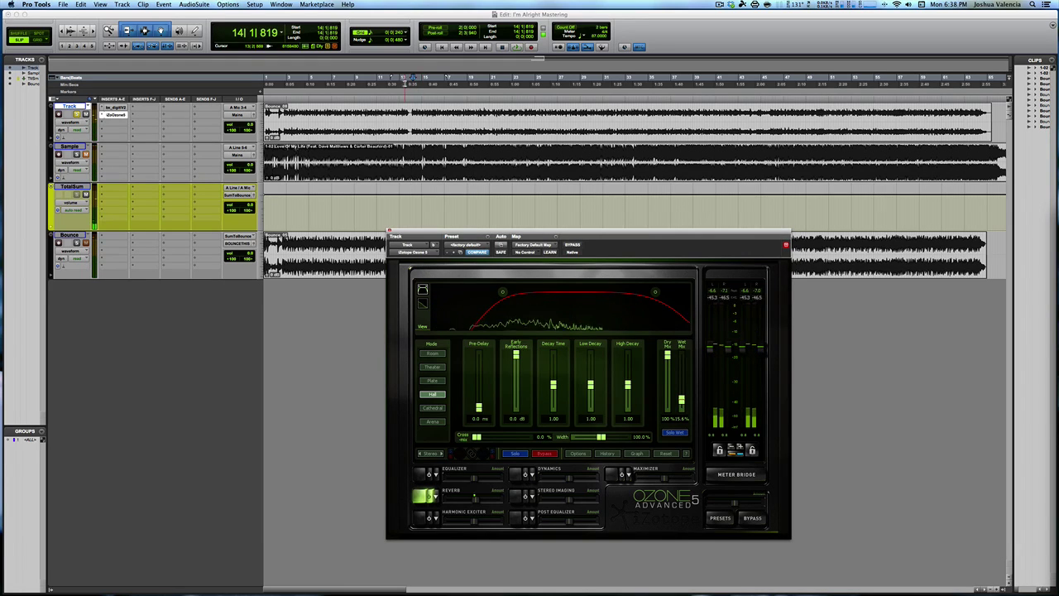
- Audition the Hall reverb from late in bar 13, using the wet solo and listening in the full mix
click(405, 84)
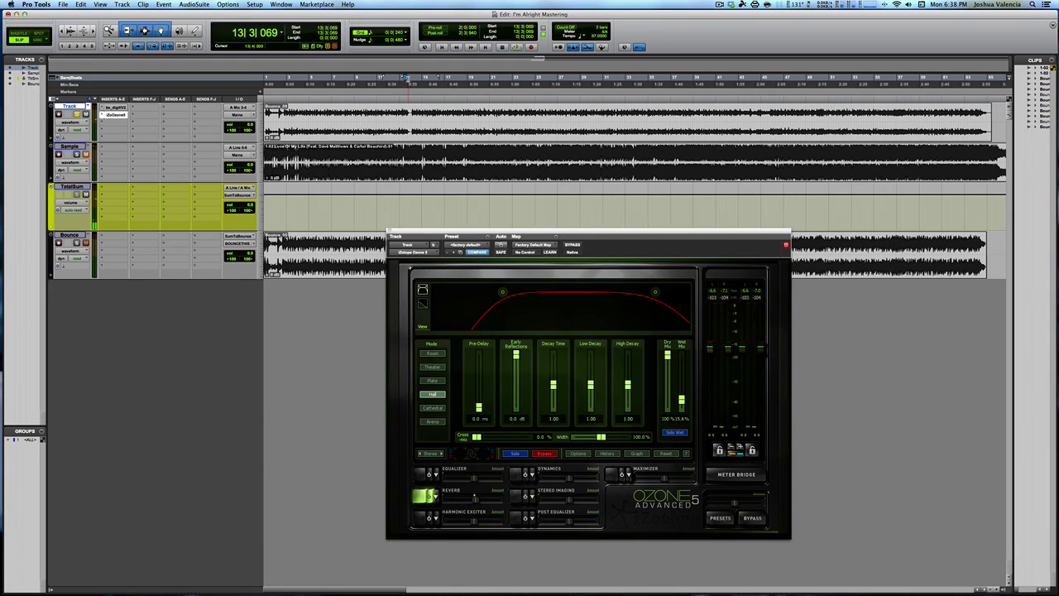
key(space)
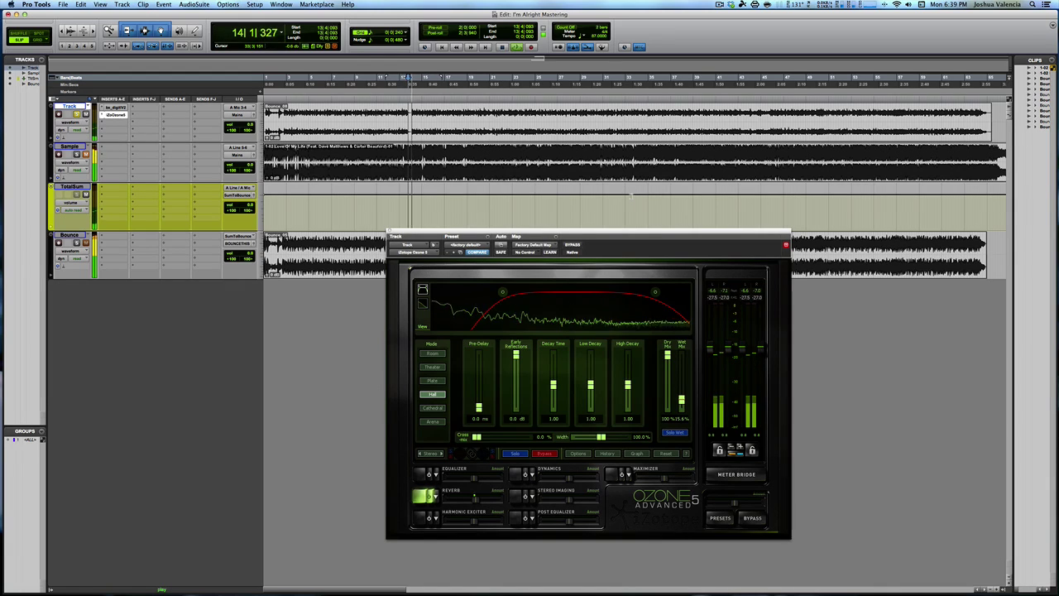
key(space)
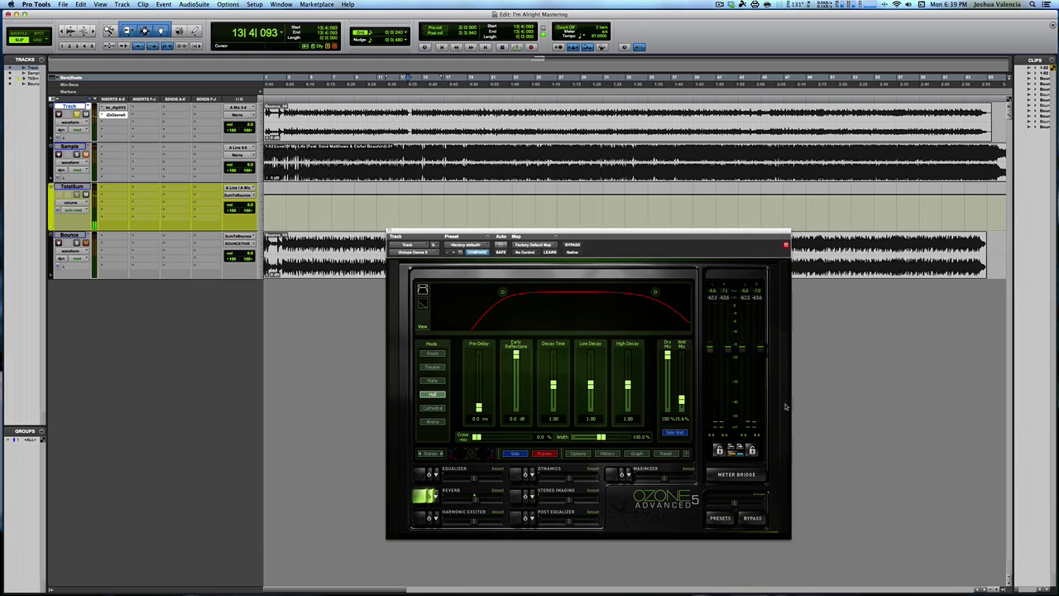
click(677, 433)
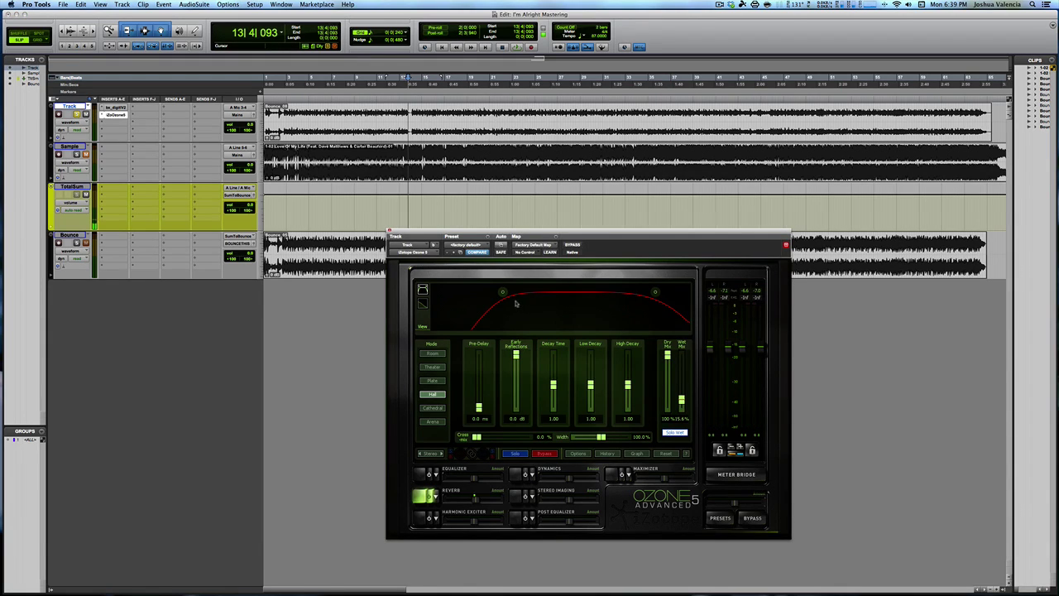
key(space)
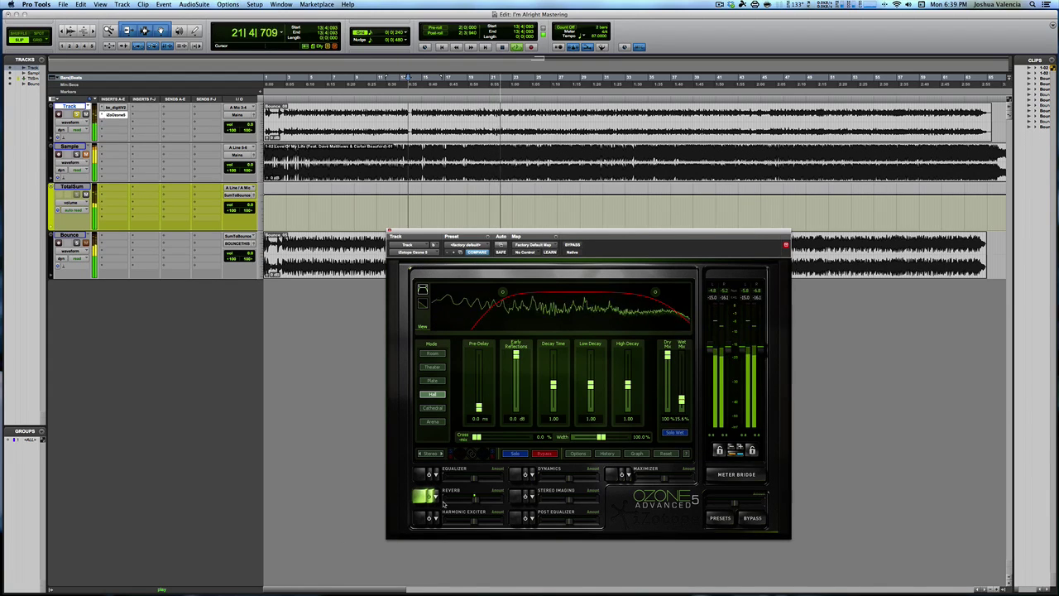
key(space)
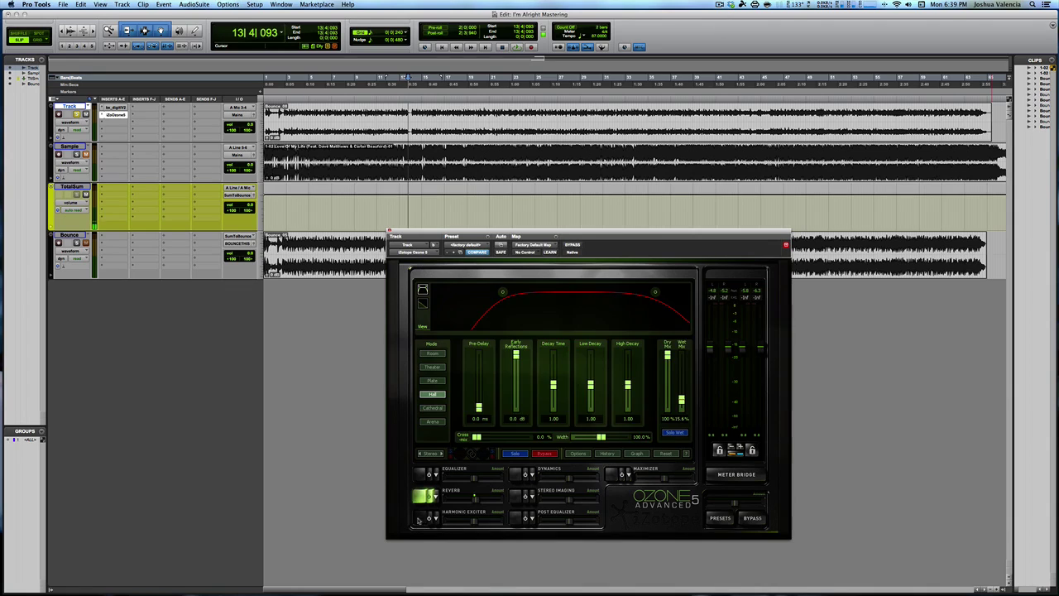
- Turn on the Harmonic Exciter and compare its bypassed and active sound in short playbacks from the song's start
click(422, 519)
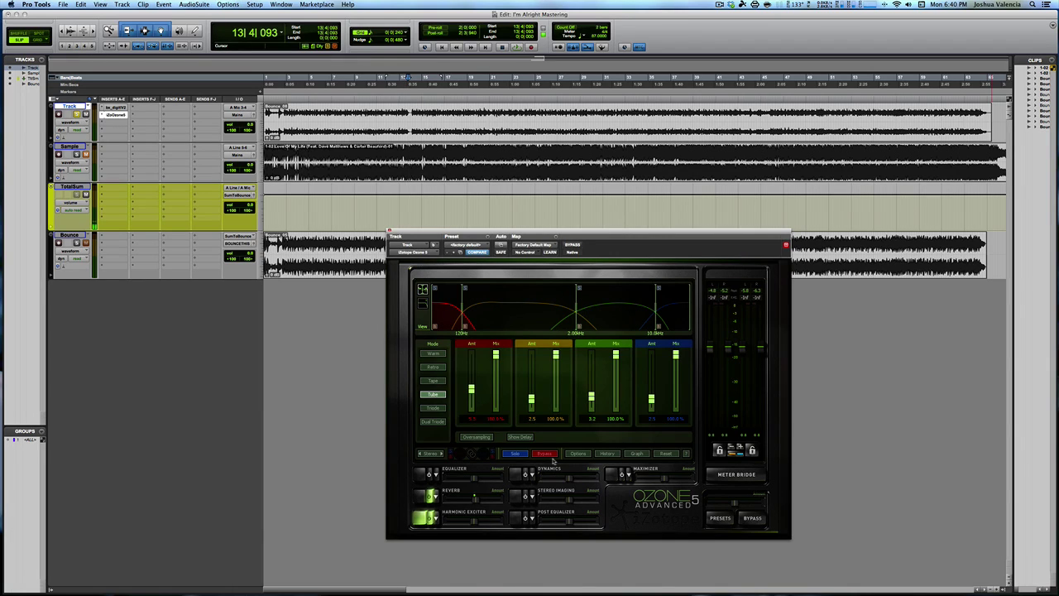
key(Return)
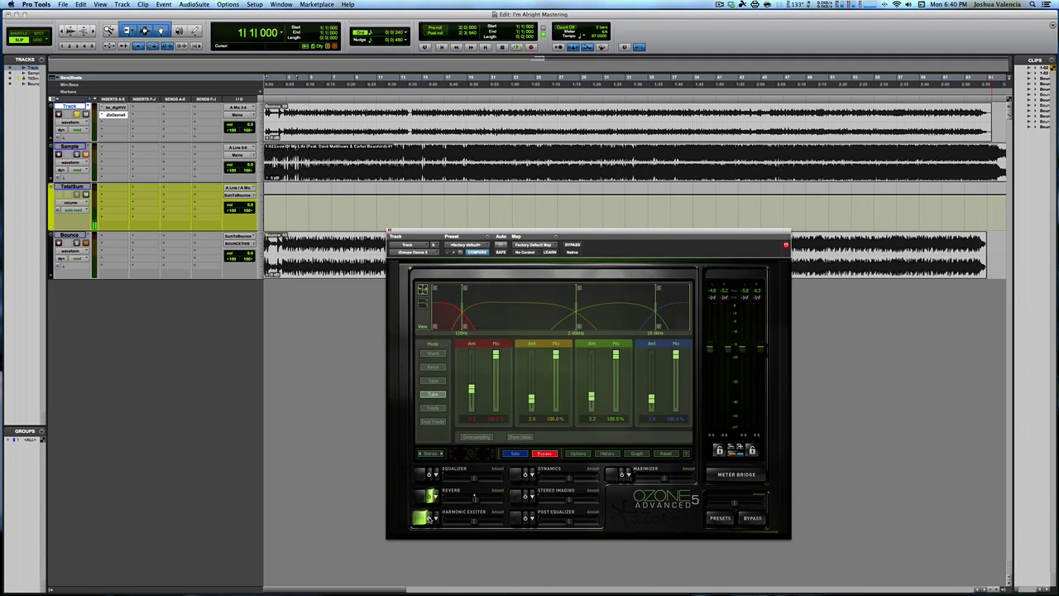
key(space)
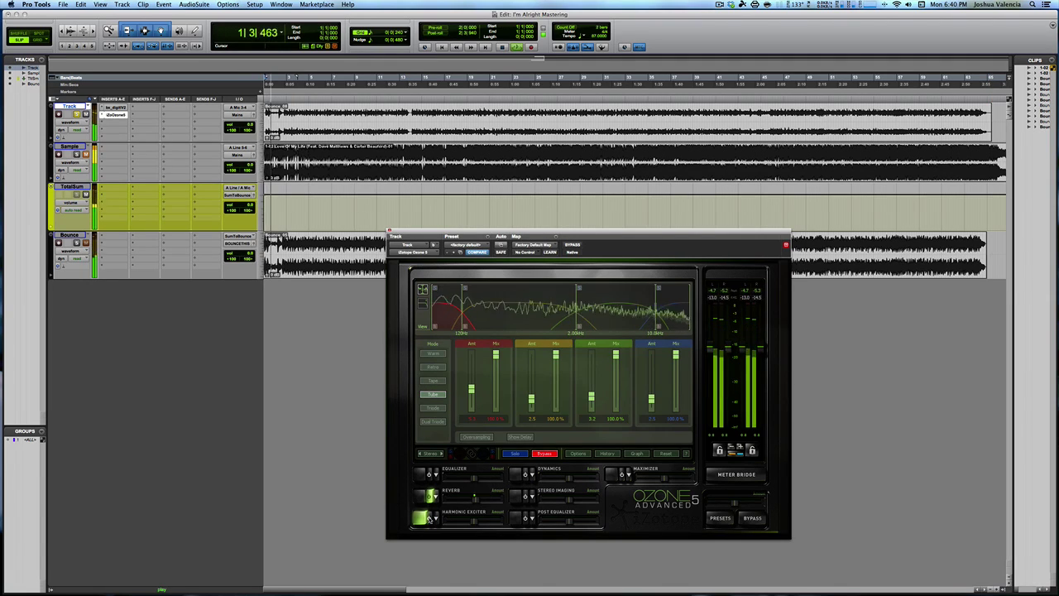
key(space)
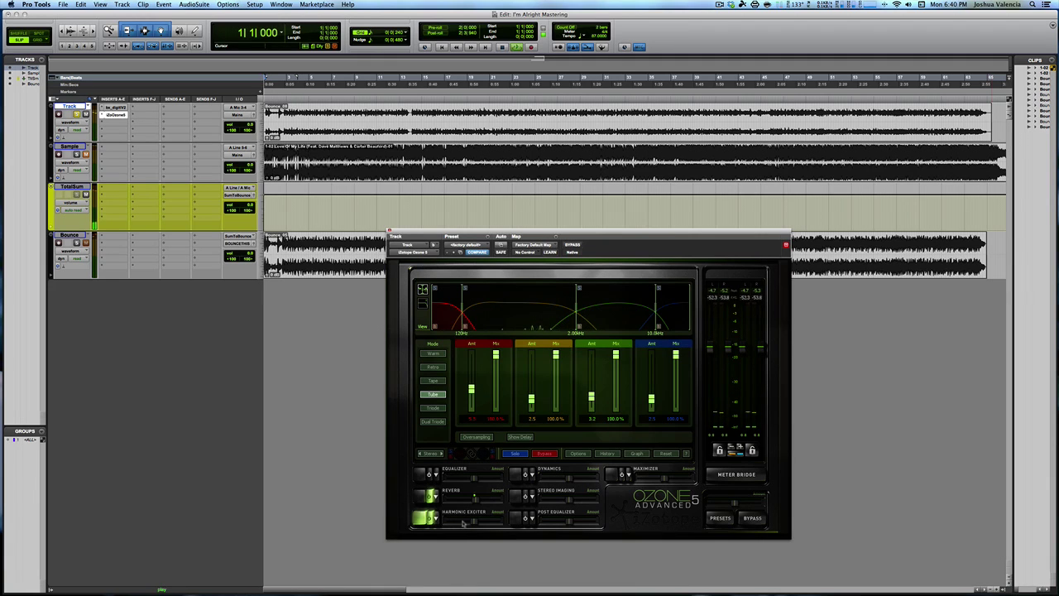
key(space)
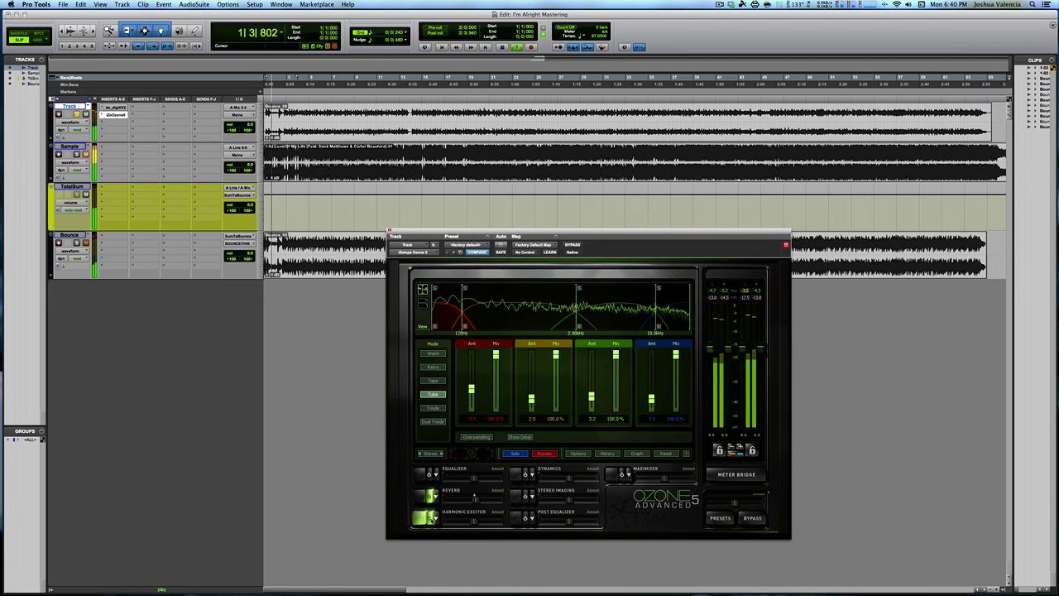
key(space)
click(429, 519)
key(space)
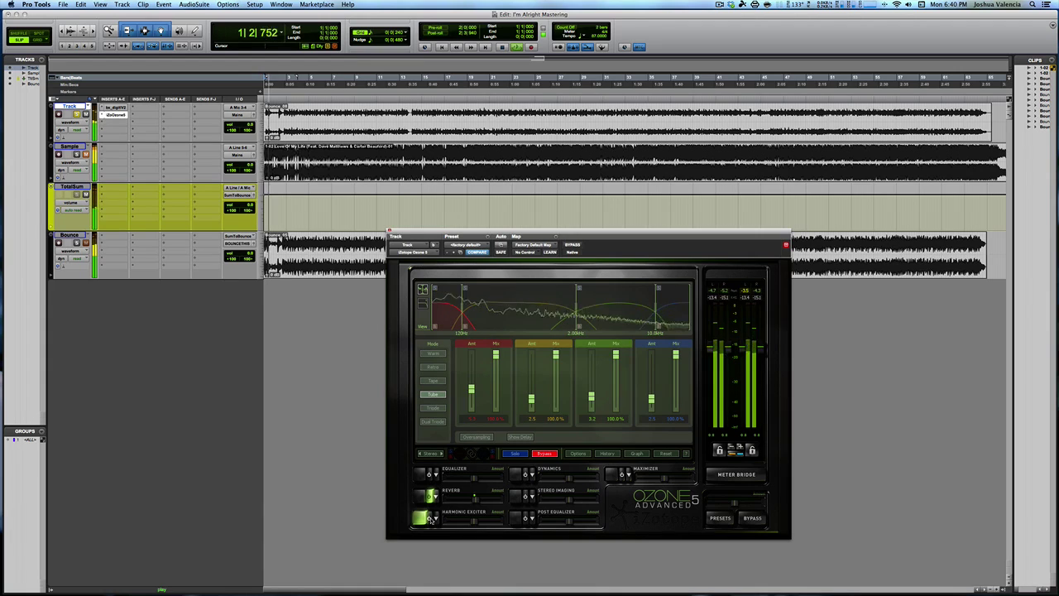
key(space)
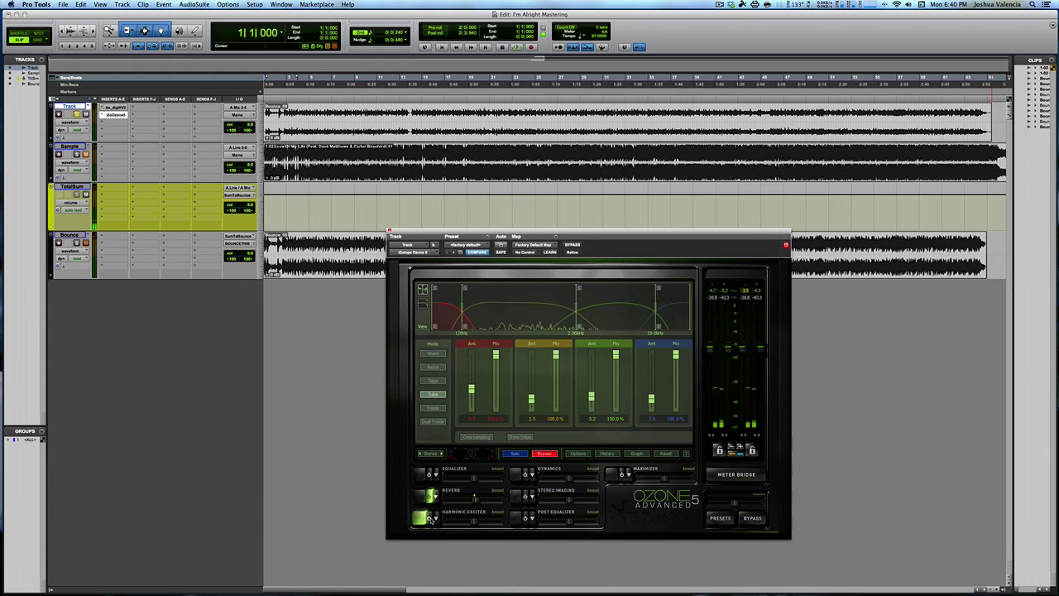
click(429, 519)
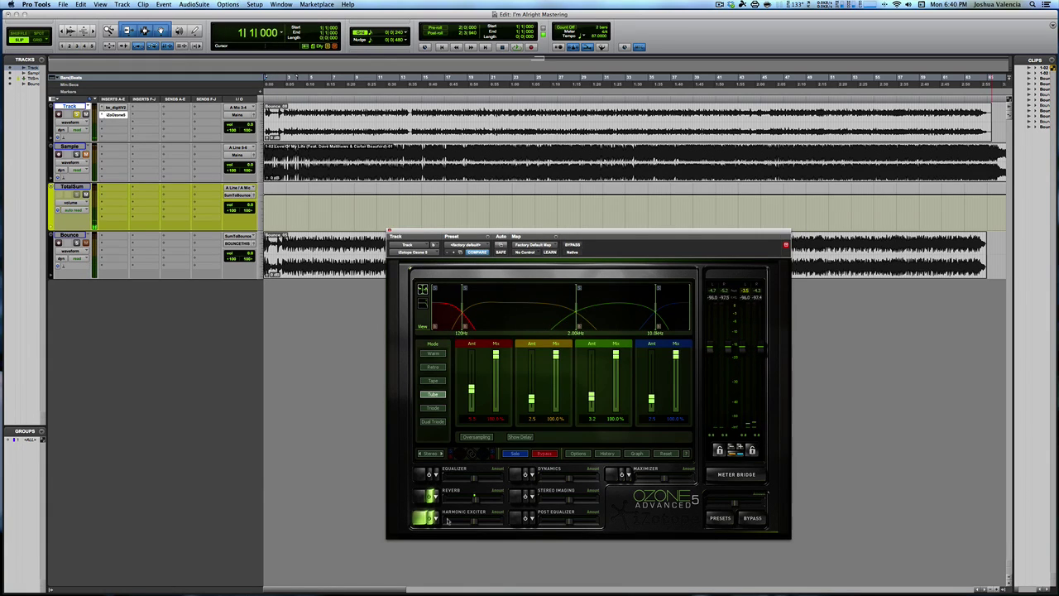
- Audition the song's opening bars with the Harmonic Exciter active, and display all open windows
key(space)
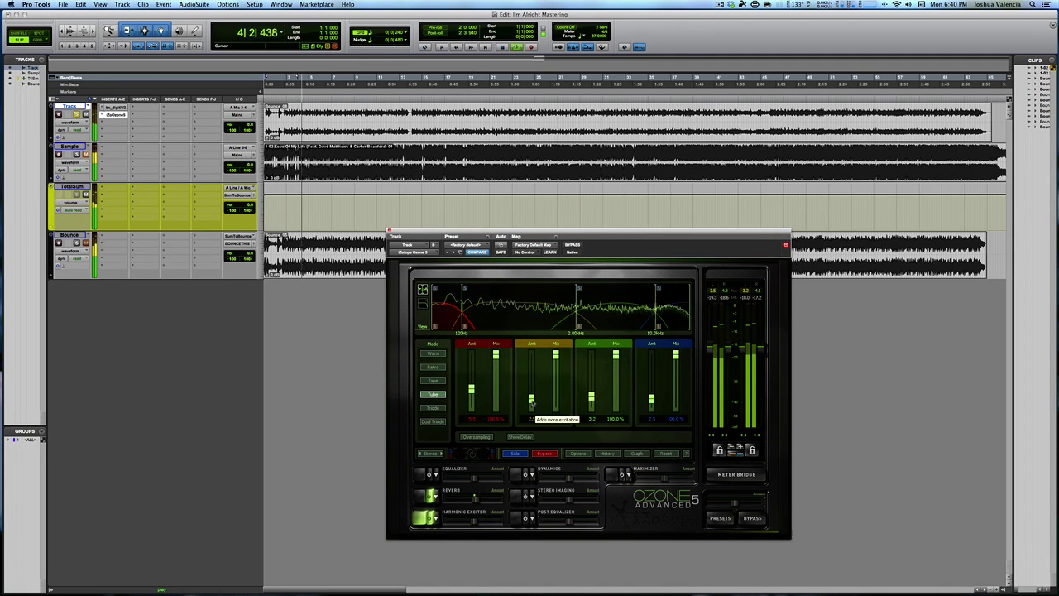
key(space)
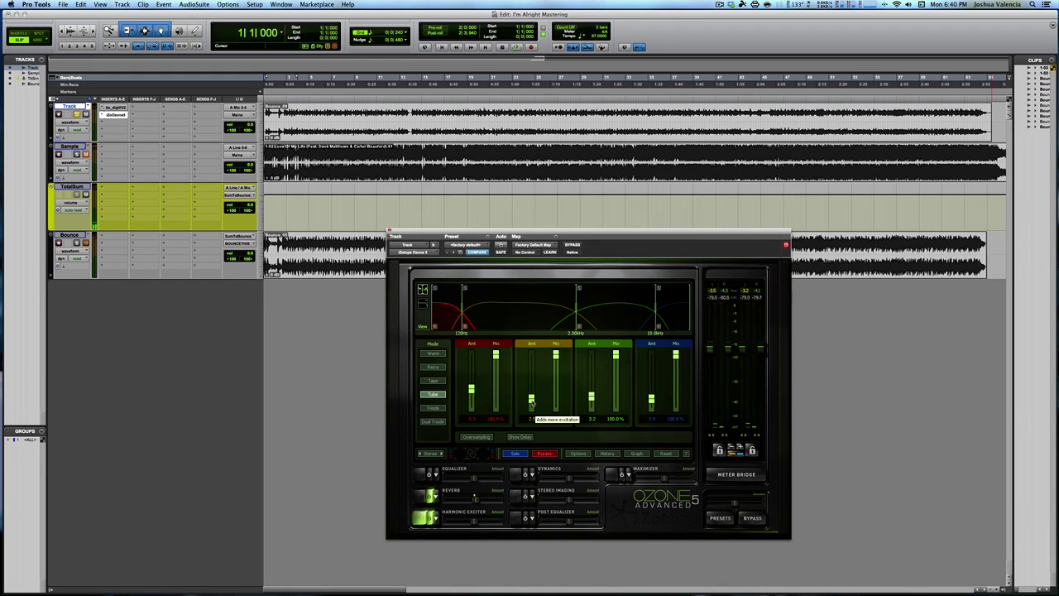
key(ctrl+Up)
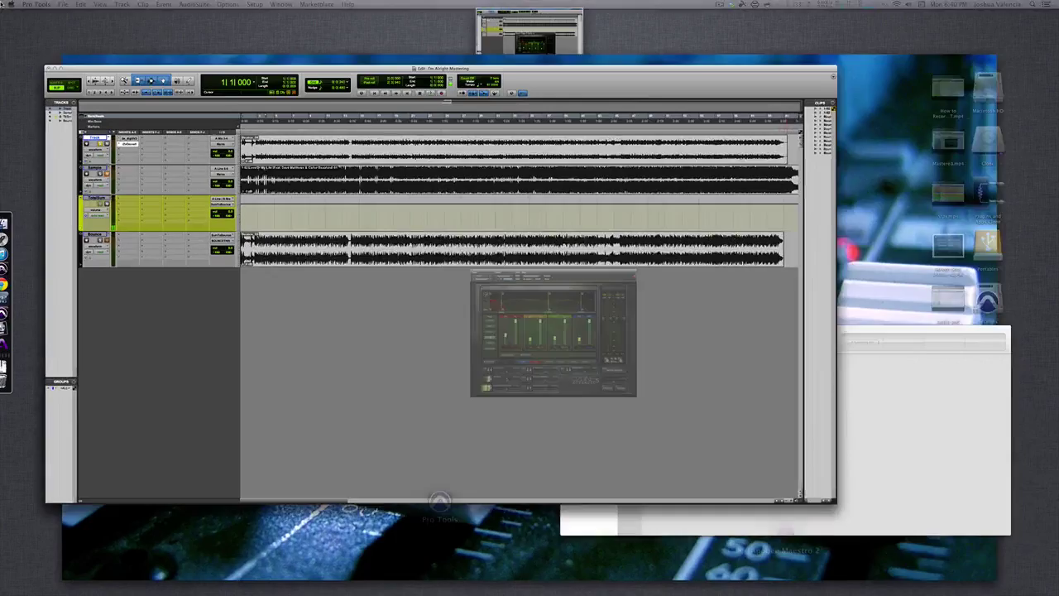
- Return to the Edit window and audition the song from its start and from bar 11
key(ctrl+Up)
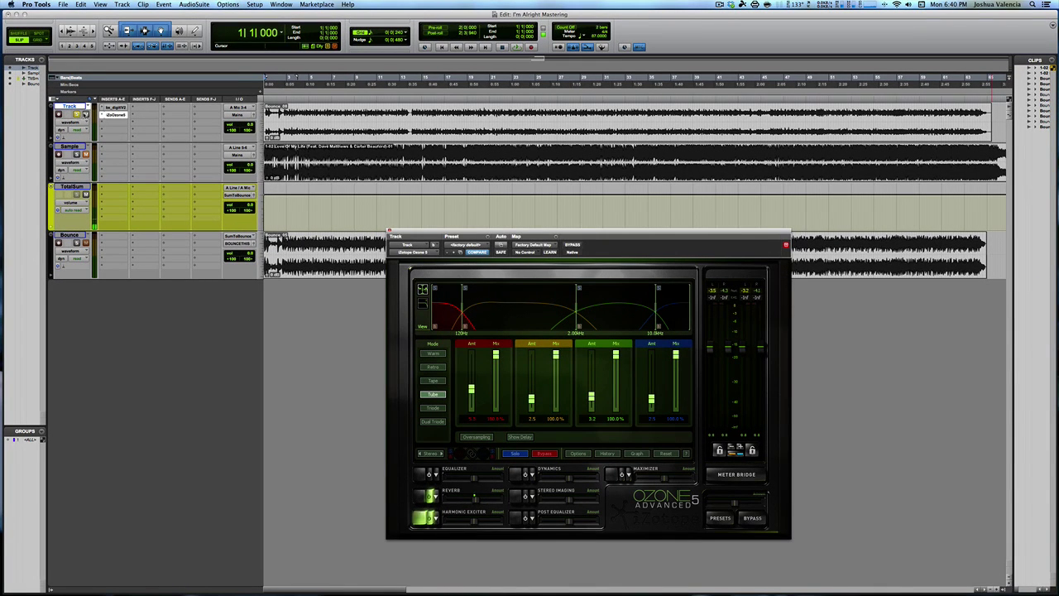
key(space)
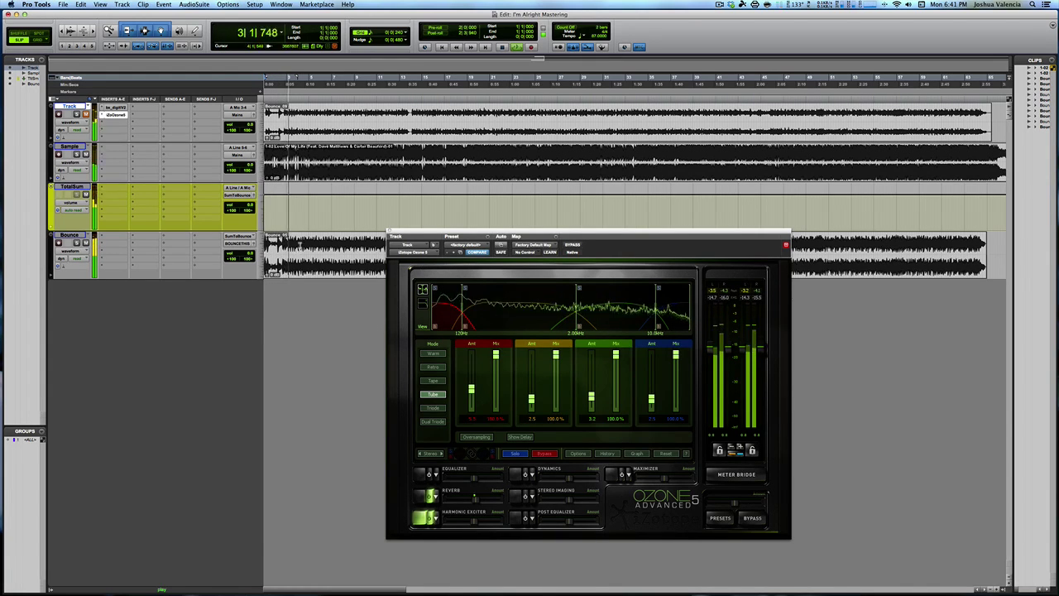
click(355, 173)
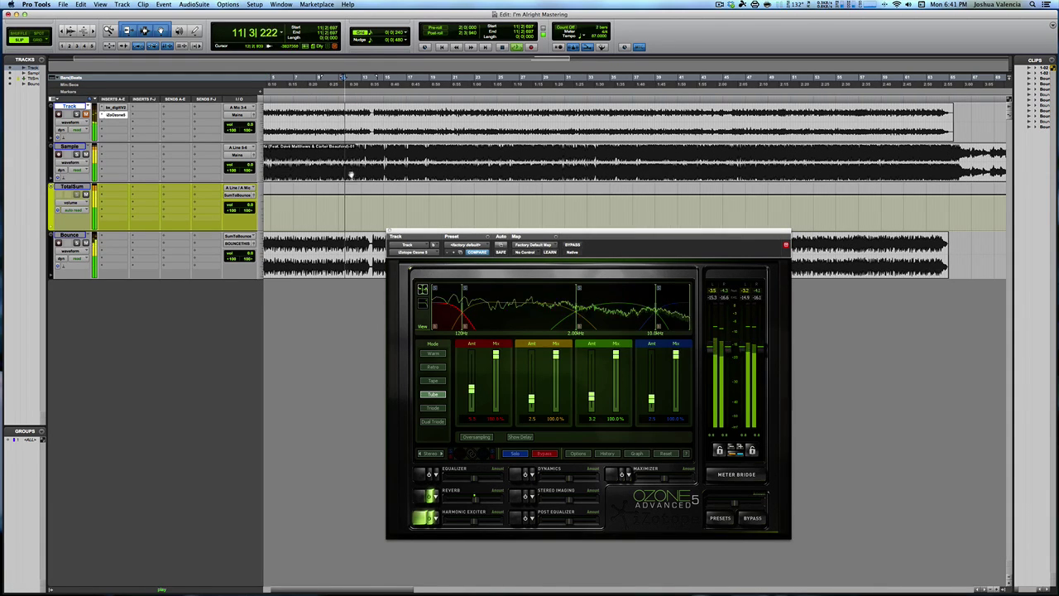
scroll(331, 180, left, 3)
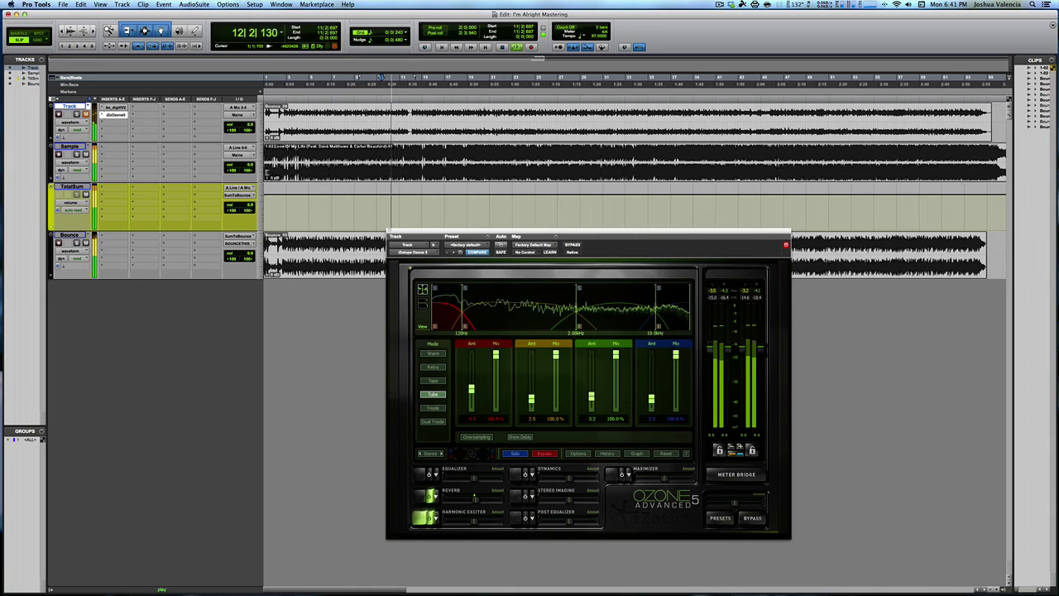
key(space)
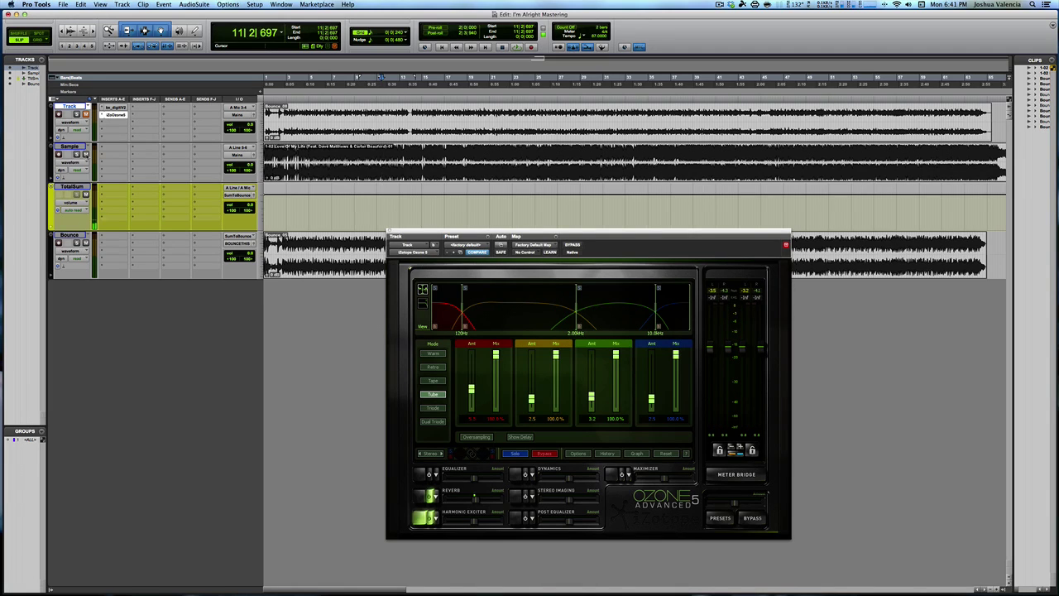
- Mute the Sample track and set the Harmonic Exciter's second-band amount to 3.5 during playback from bar 11
click(85, 155)
key(space)
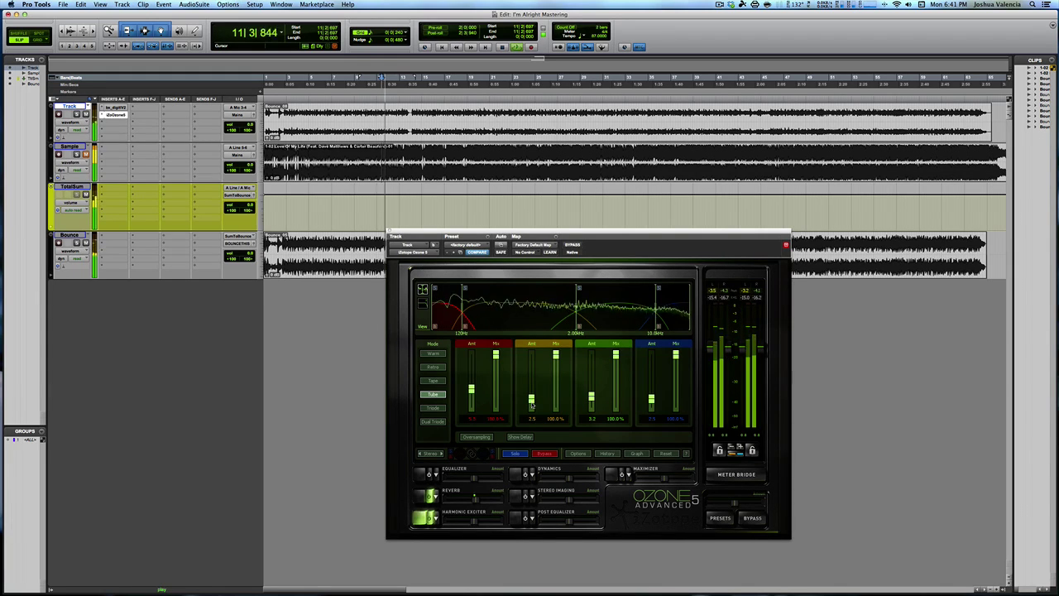
mouse_move(531, 403)
mouse_down()
mouse_move(530, 356)
mouse_move(530, 396)
mouse_up()
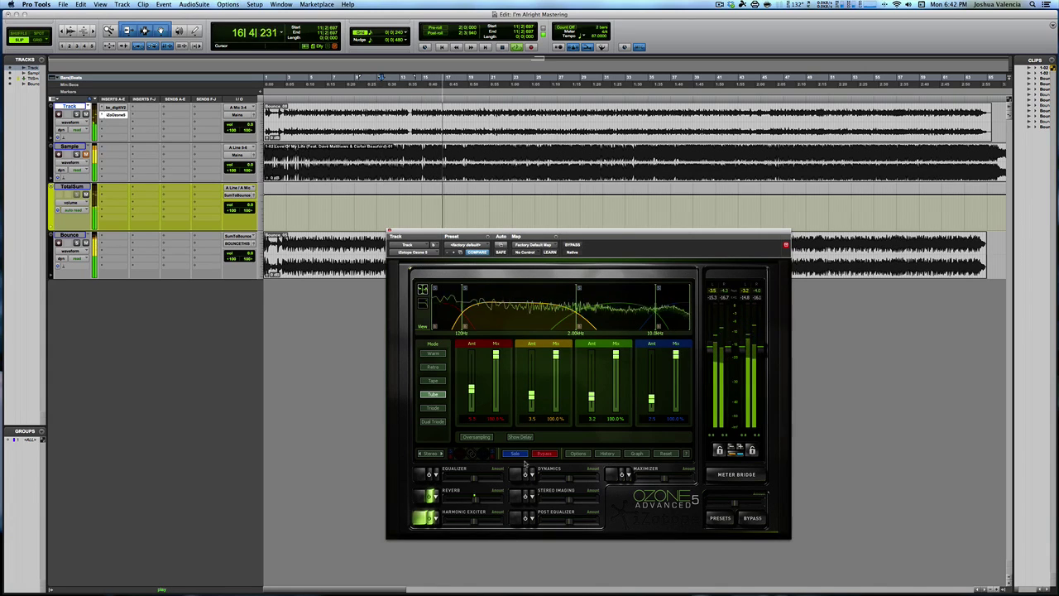
key(space)
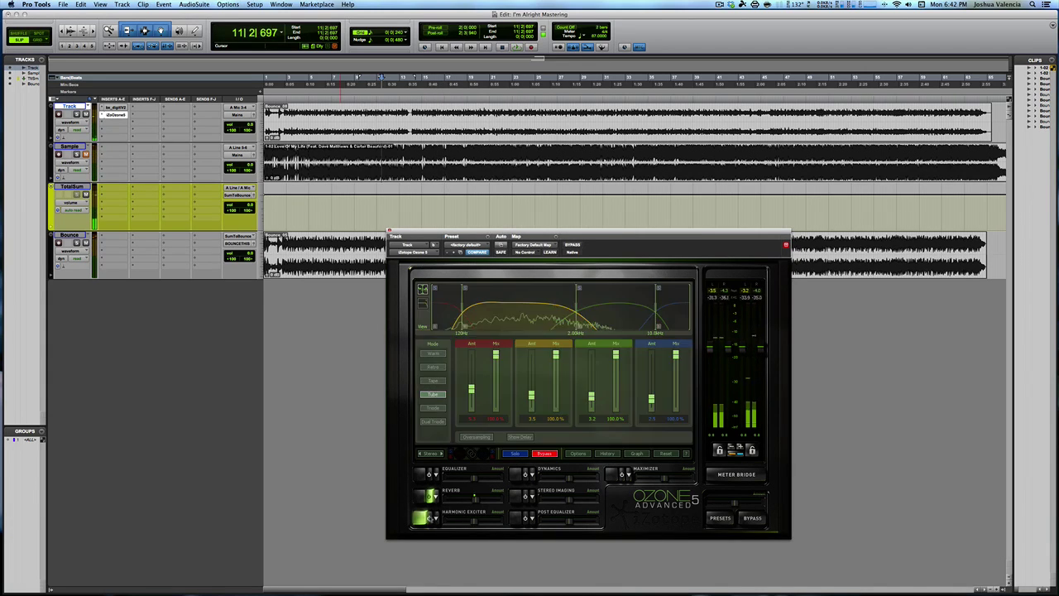
- Compare the Harmonic Exciter bypassed and active in a playback from bar 11
key(space)
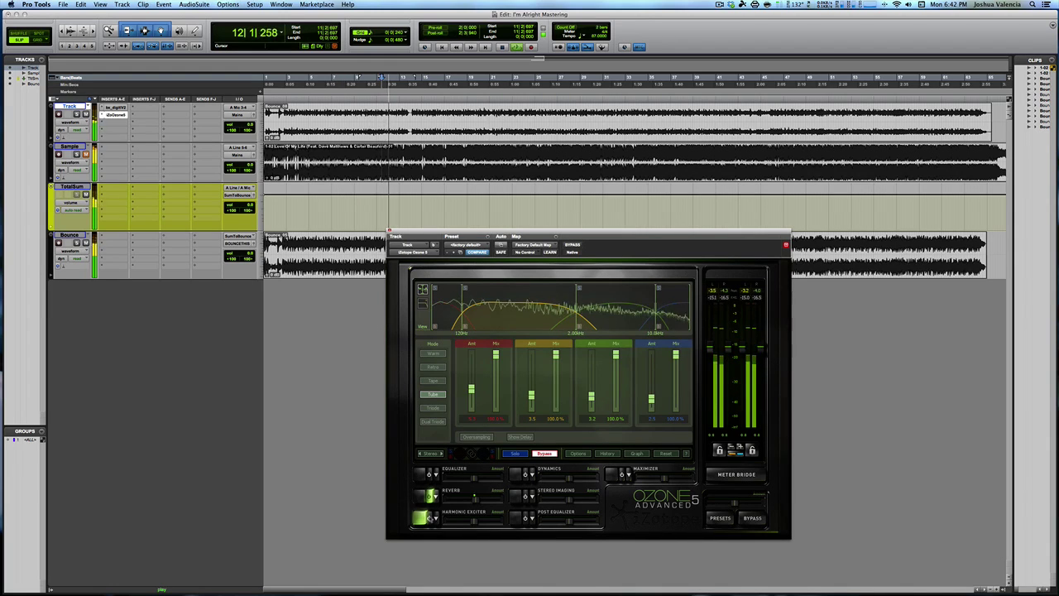
click(430, 519)
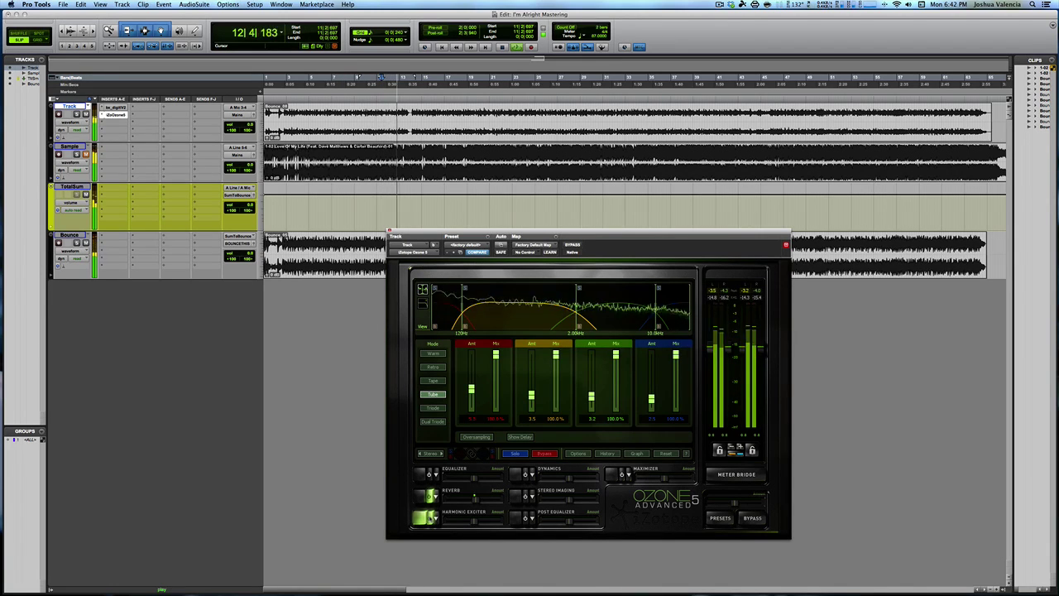
key(space)
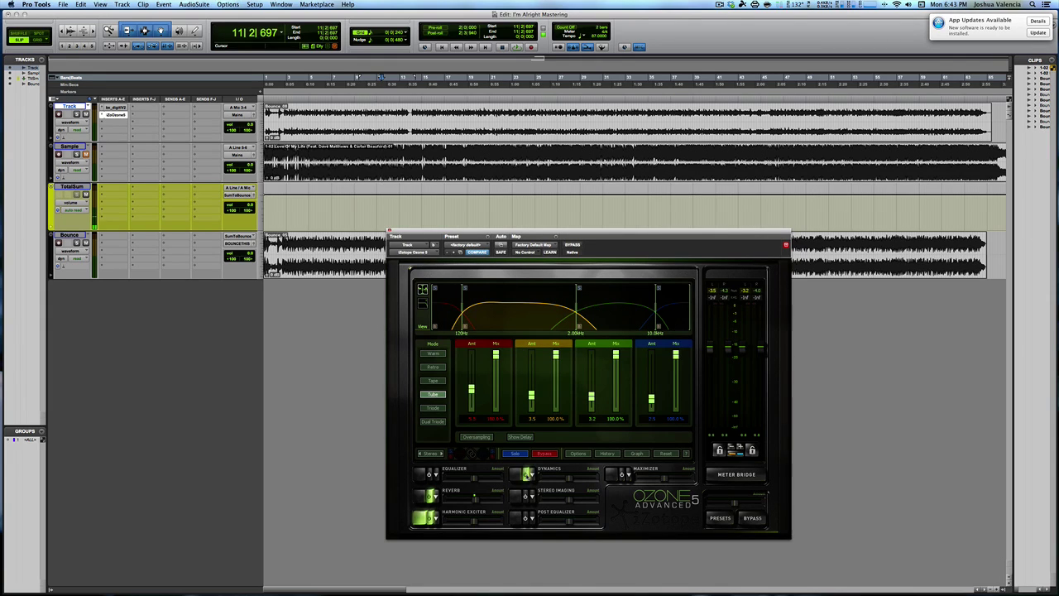
- Turn on and show the Dynamics module, and look through the individual settings of bands 1 to 4
click(522, 472)
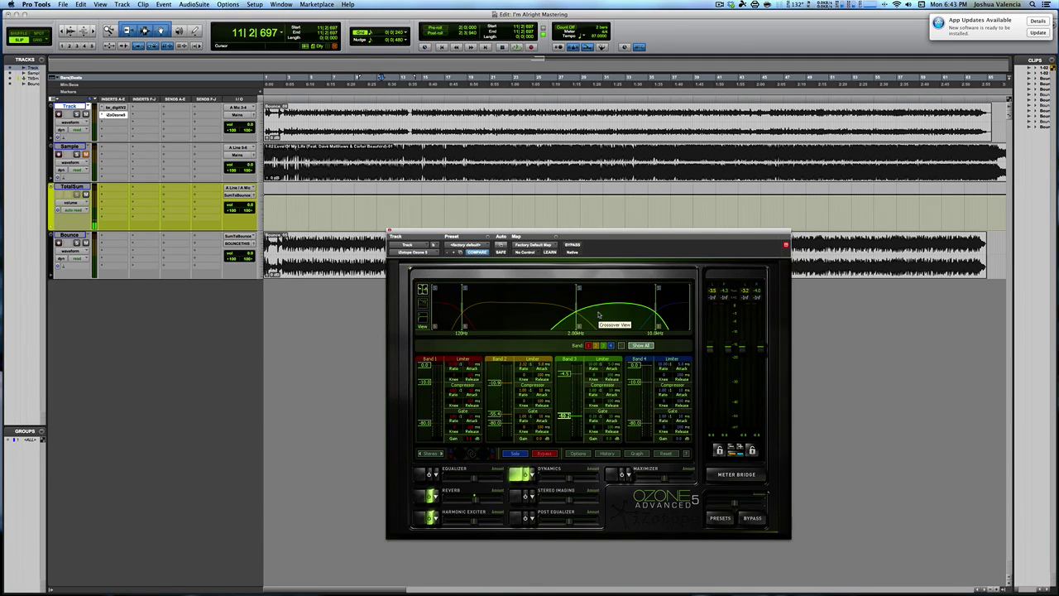
click(588, 346)
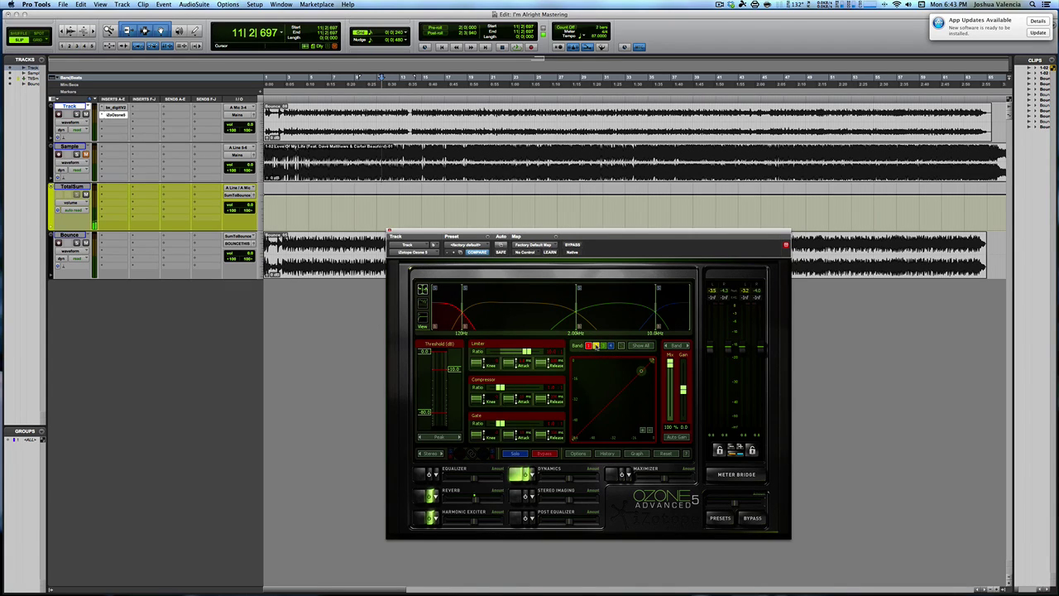
click(596, 346)
click(606, 346)
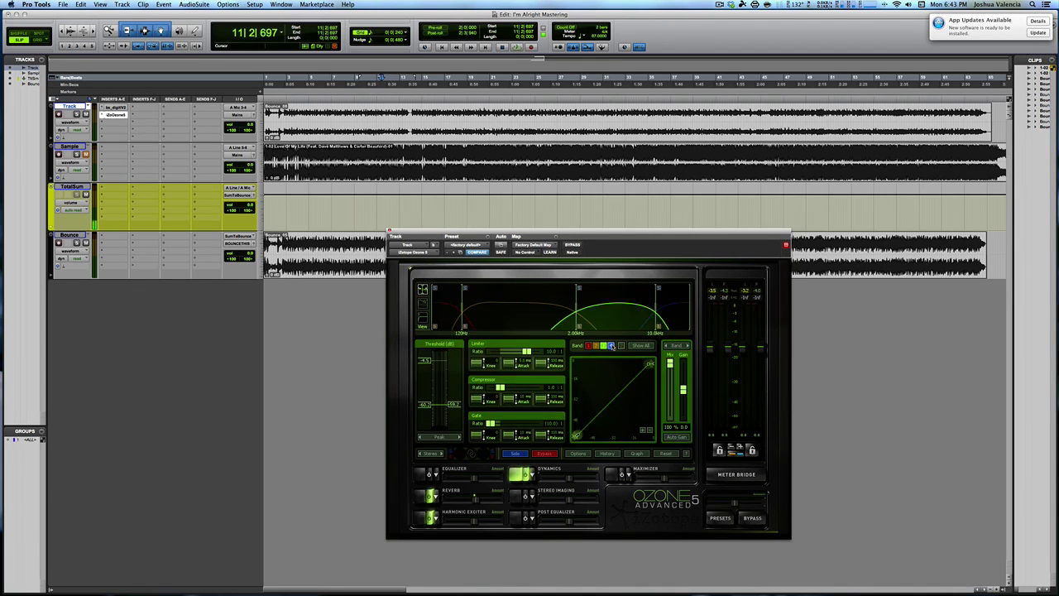
click(611, 346)
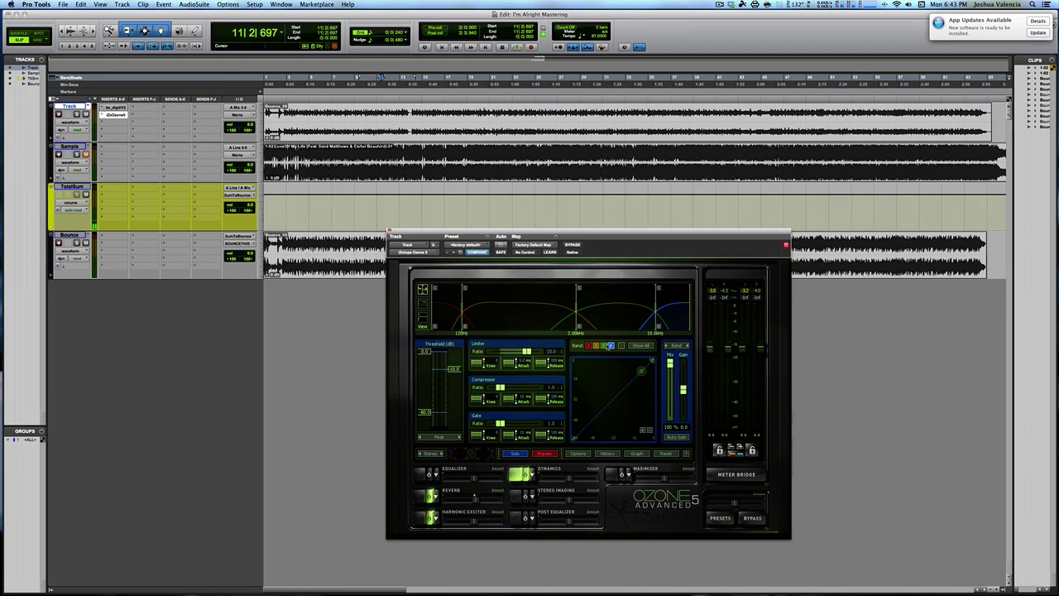
click(604, 346)
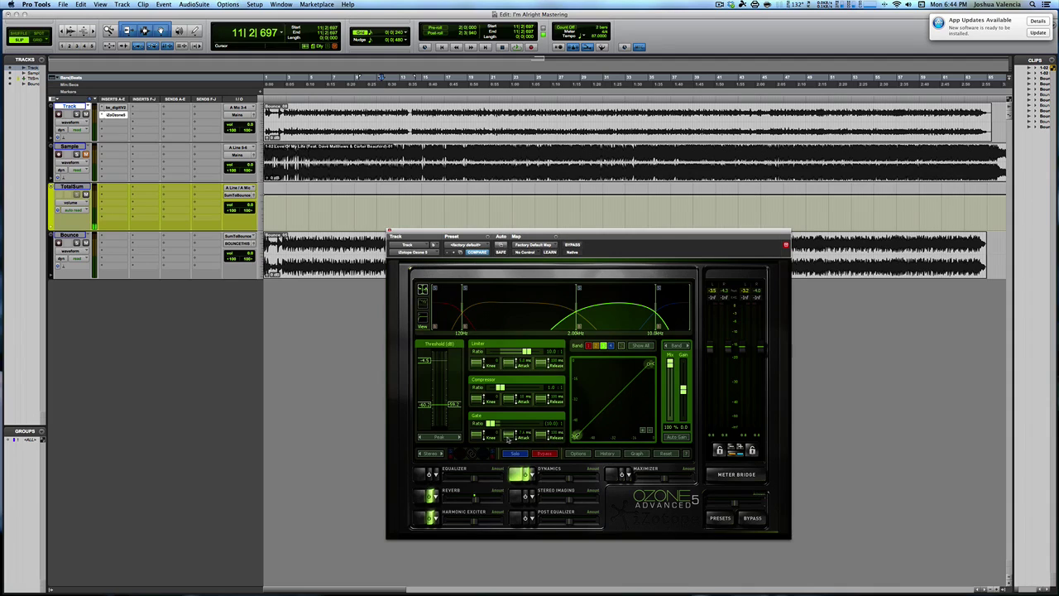
scroll(507, 437, up, 3)
click(603, 346)
click(611, 346)
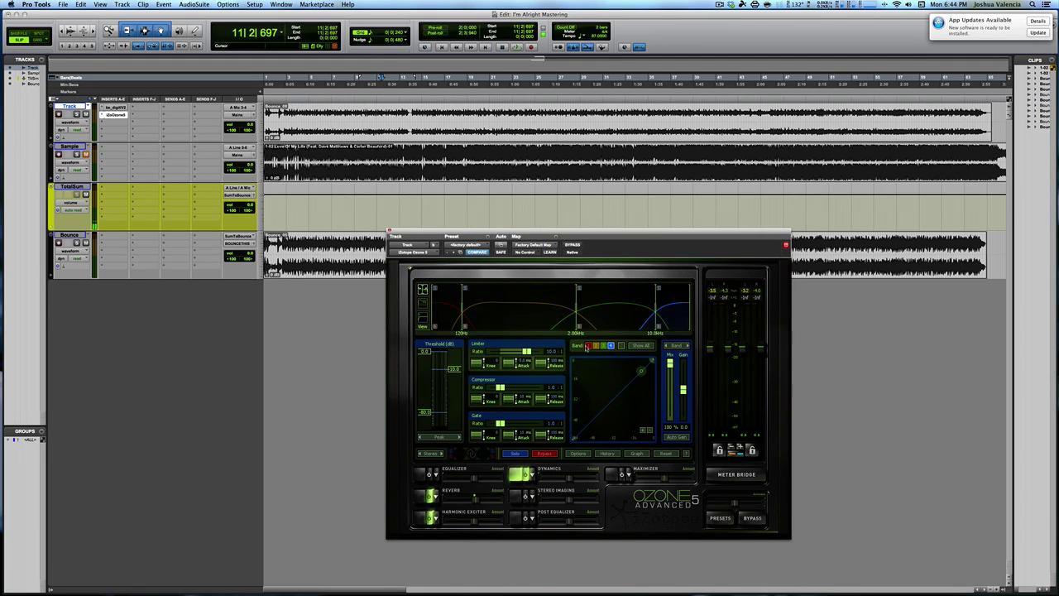
- Set Band 1's limiter threshold to -0.2 dB and compressor threshold to -15.3 dB while playing from bar 11
click(588, 346)
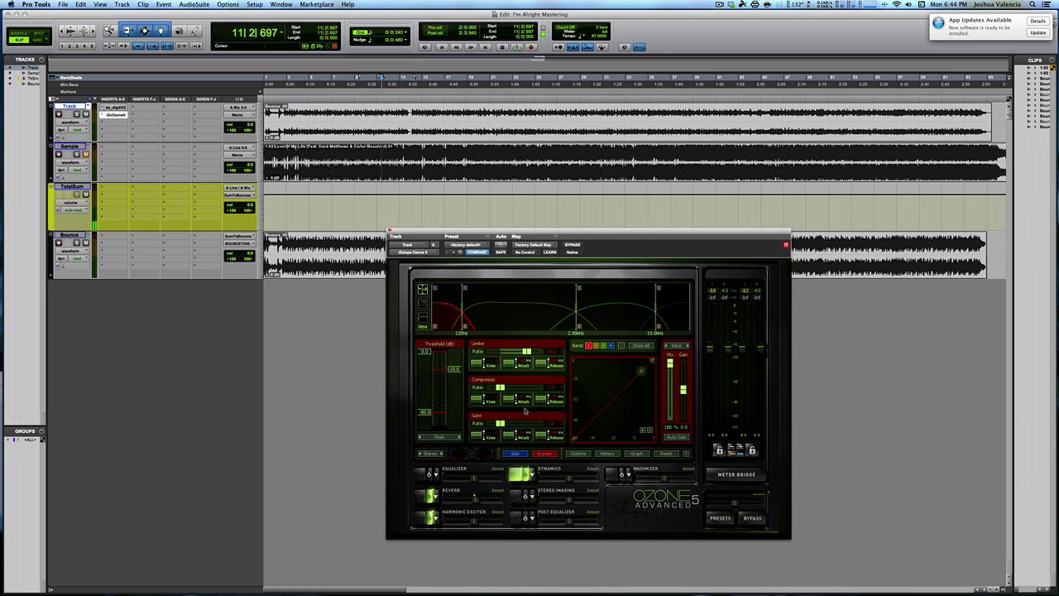
key(space)
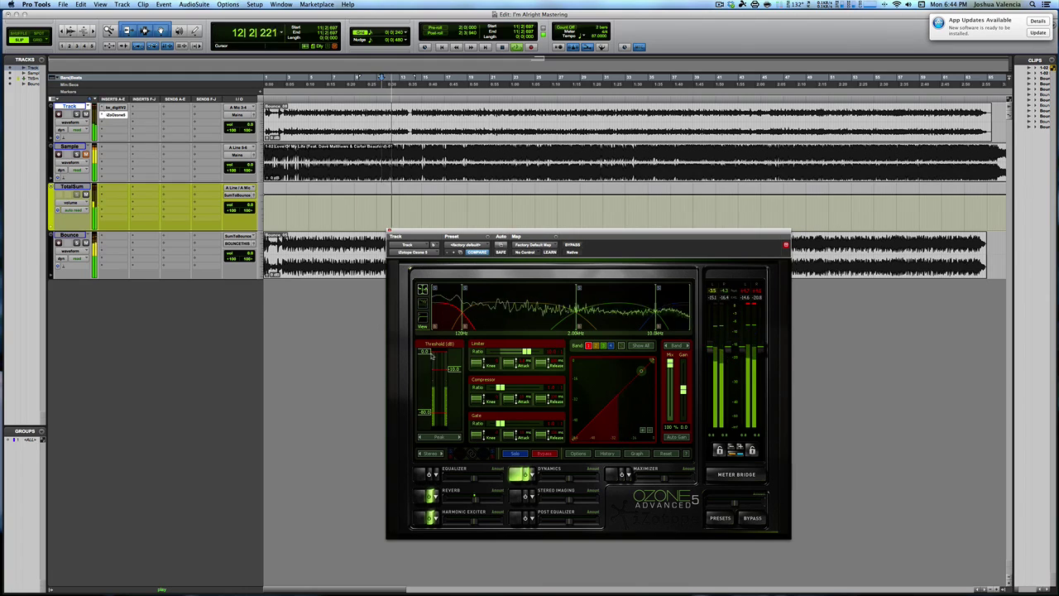
mouse_move(427, 355)
mouse_down()
mouse_move(453, 369)
mouse_move(454, 404)
mouse_move(454, 374)
mouse_move(454, 397)
mouse_move(427, 401)
mouse_move(425, 373)
mouse_move(466, 389)
mouse_move(453, 404)
mouse_move(432, 352)
mouse_up()
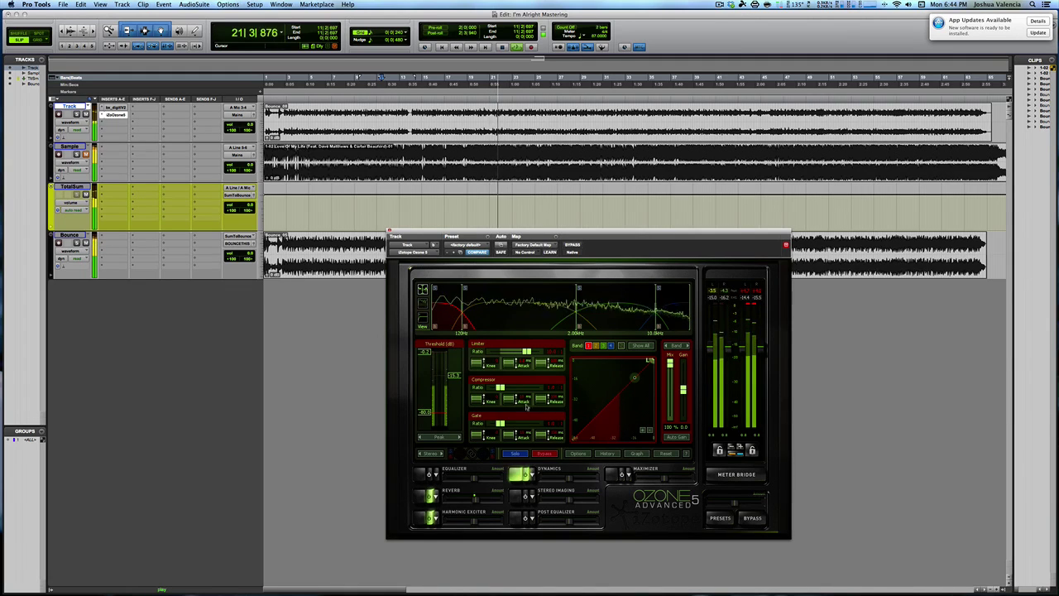
key(space)
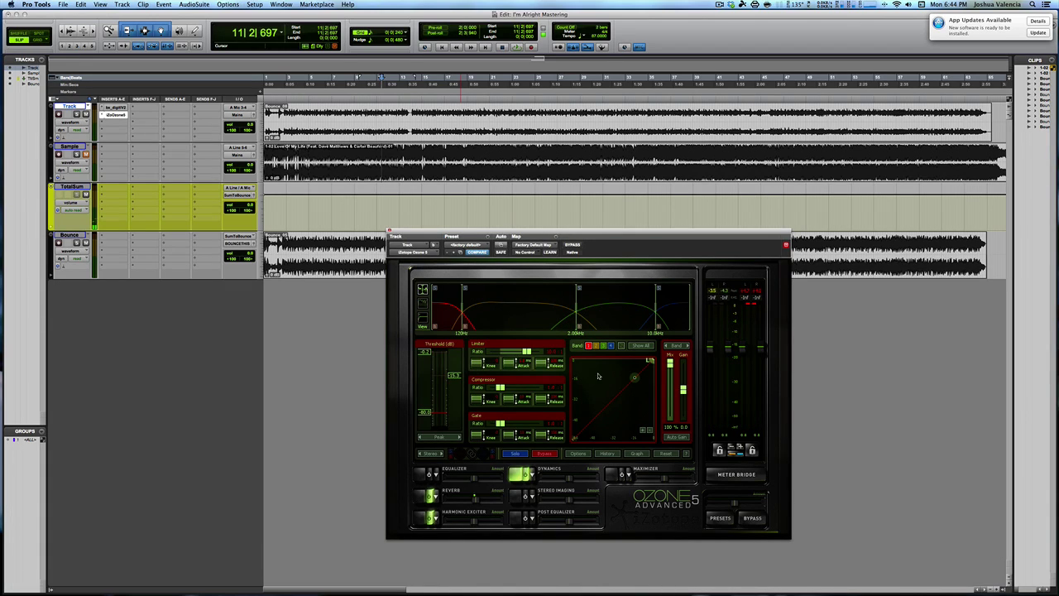
- Show Band 2 of the Dynamics and audition the song from bar 11 and again from bar 10
click(596, 347)
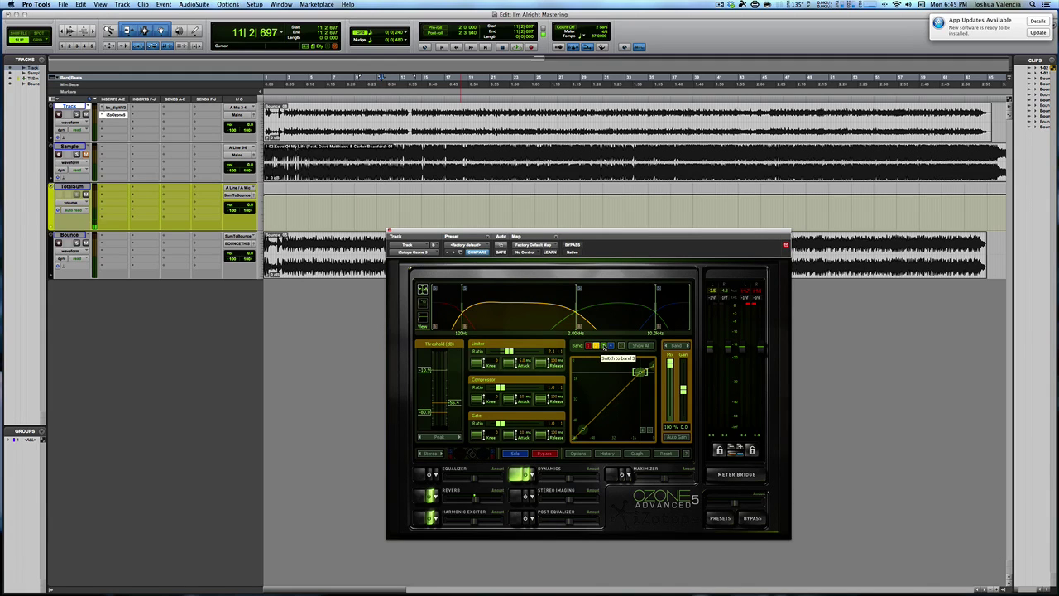
key(space)
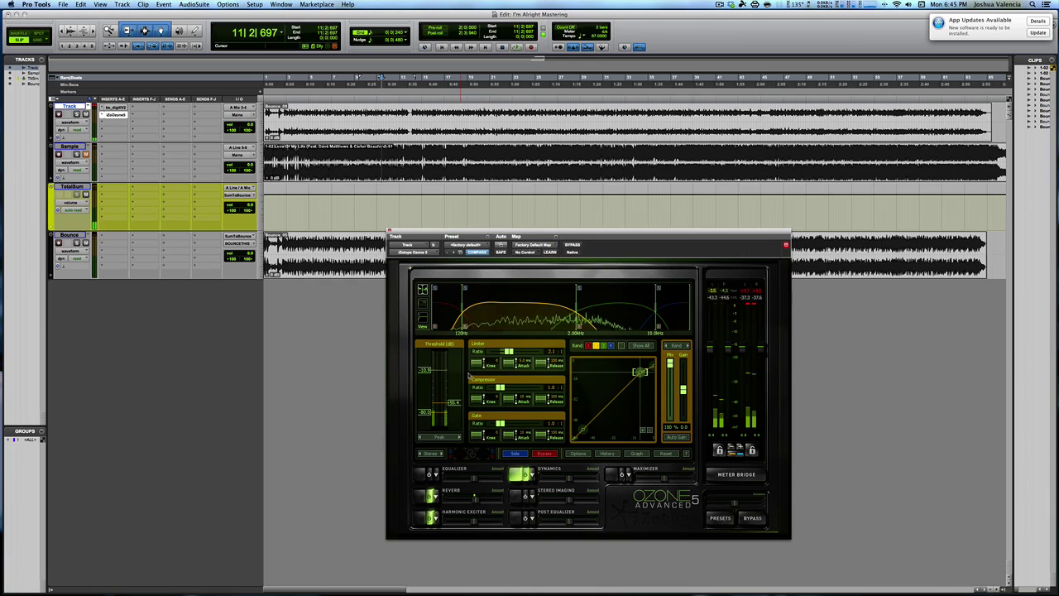
key(space)
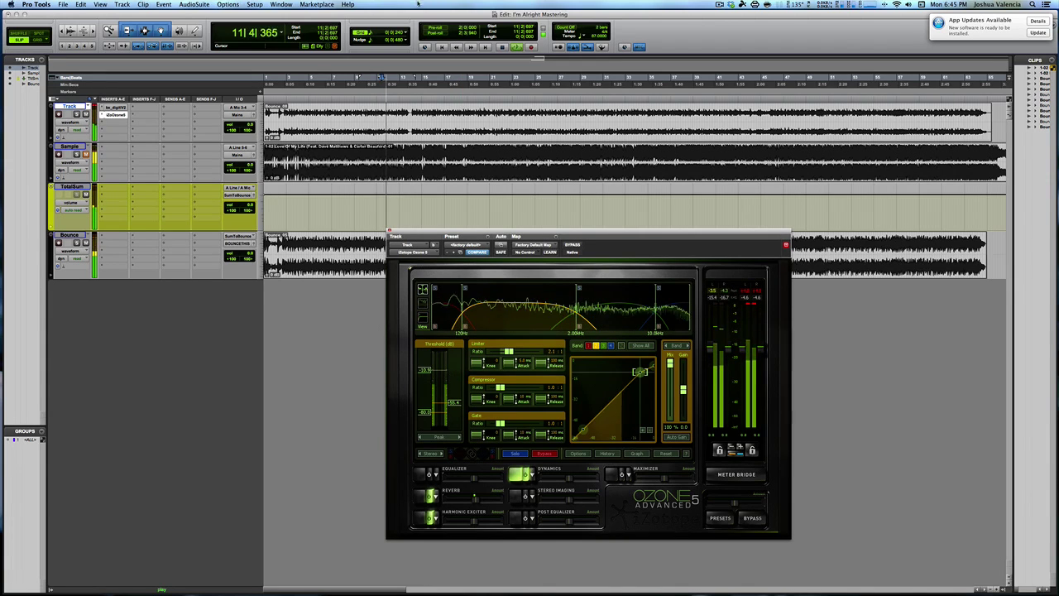
click(369, 79)
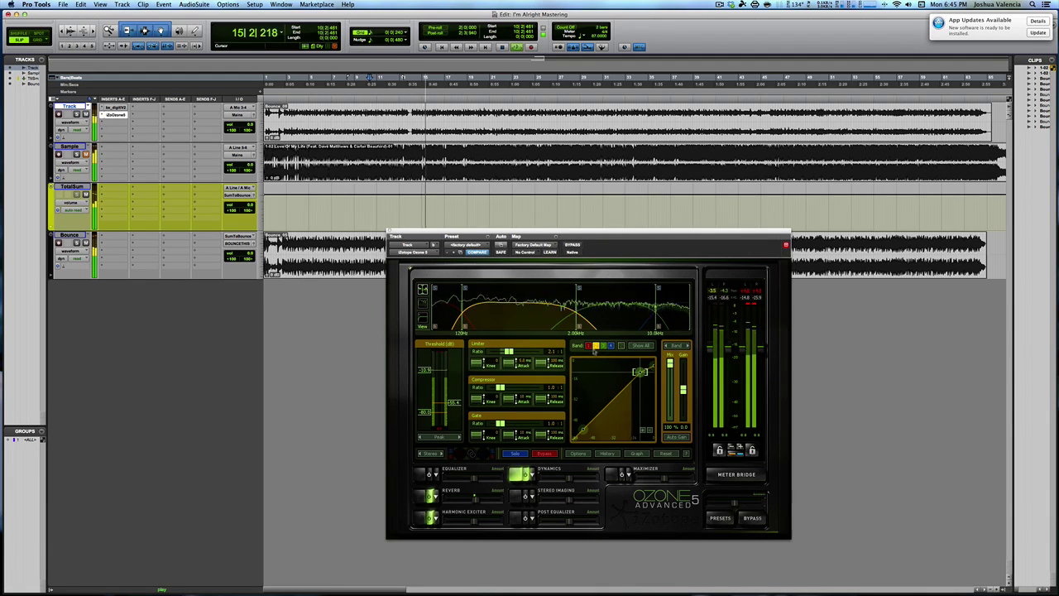
- Set the limiter threshold to -8.1 dB on Band 3 and -4.7 dB on Band 4, and Band 4's compressor threshold to -21.1 dB
click(604, 346)
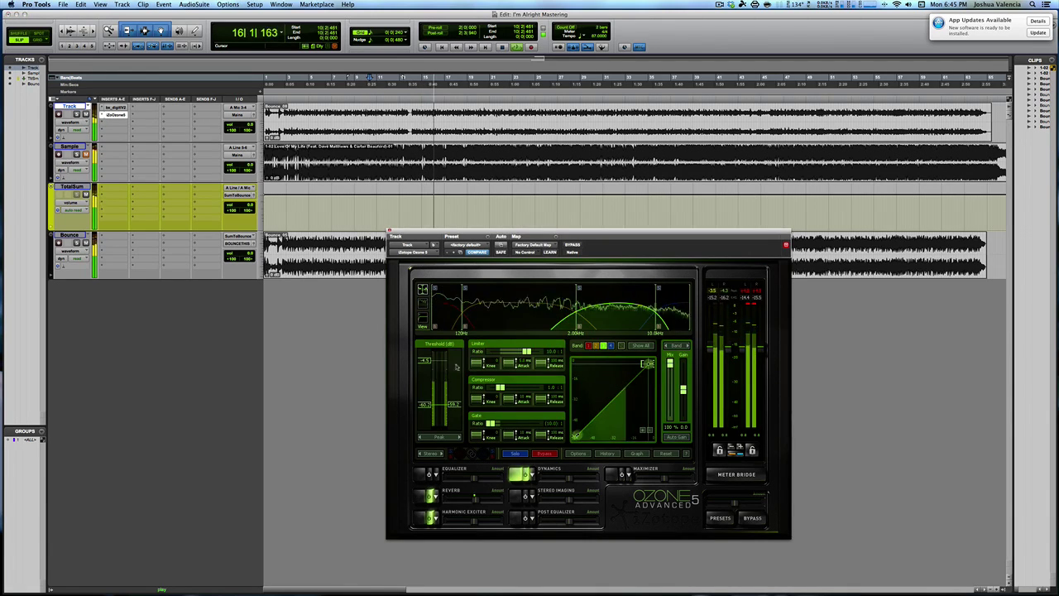
drag(426, 364, 426, 370)
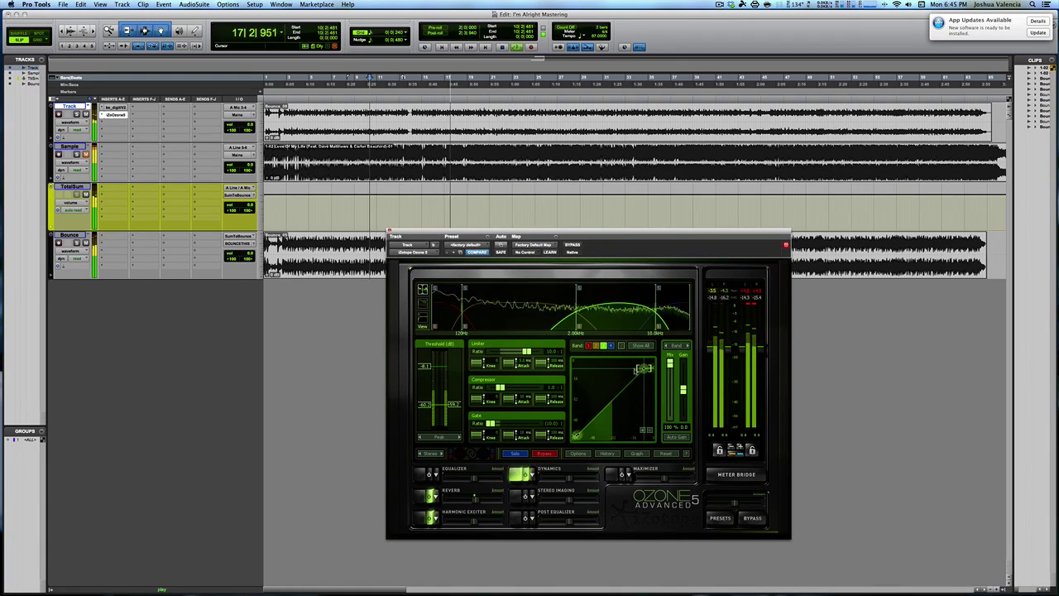
click(611, 345)
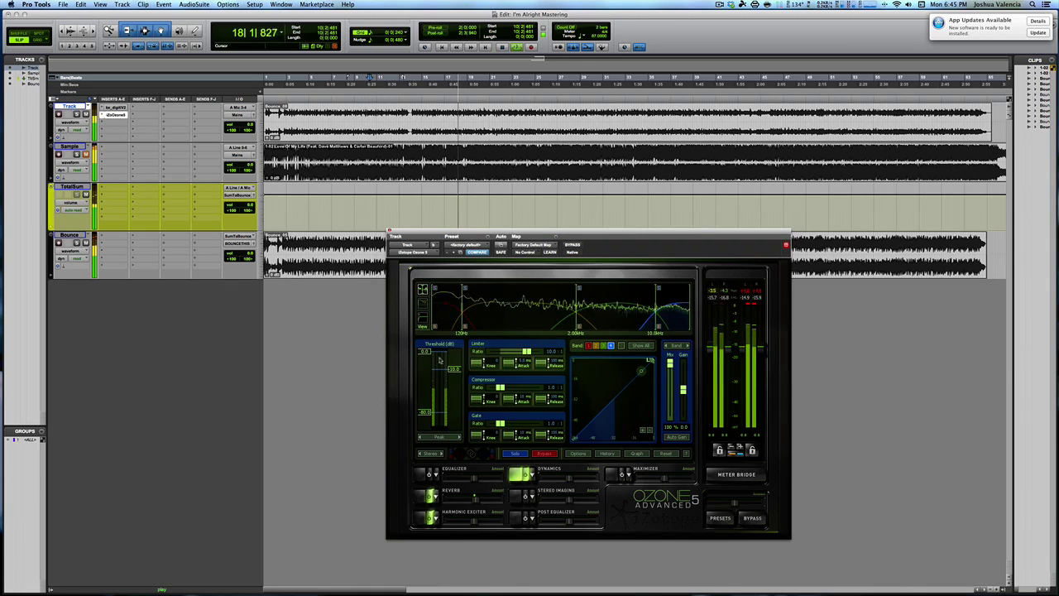
drag(426, 362, 454, 374)
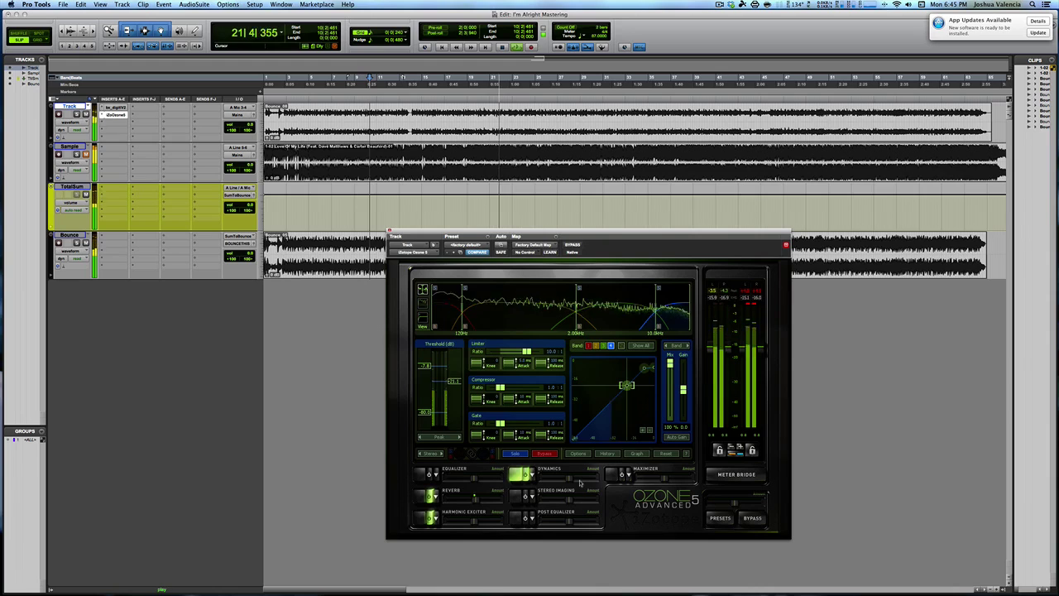
key(space)
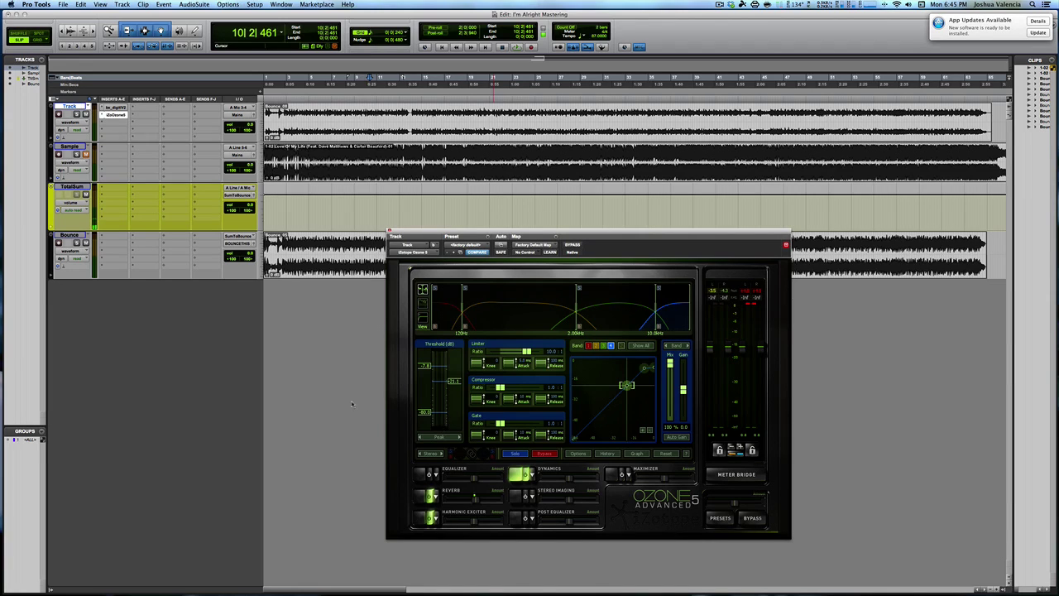
drag(626, 385, 647, 364)
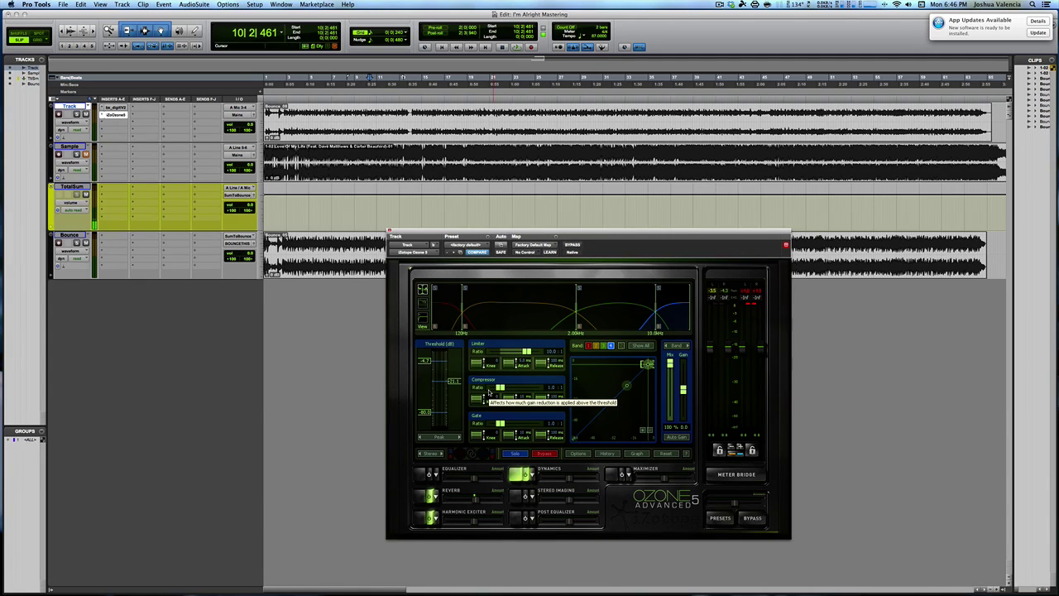
- Turn on the Stereo Imaging module, display its settings and audition it briefly from bar 10
click(527, 495)
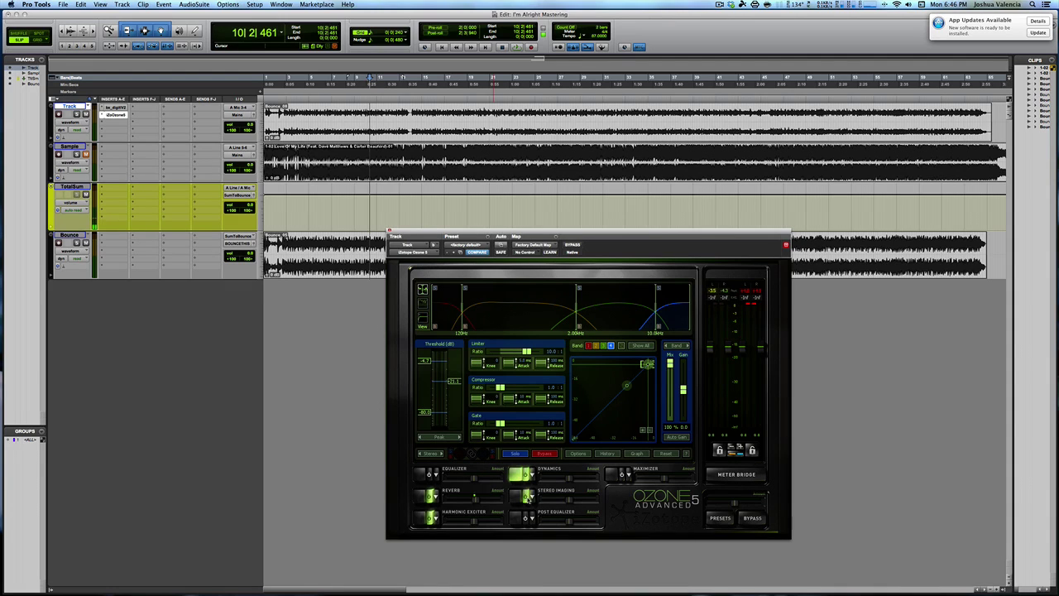
click(510, 499)
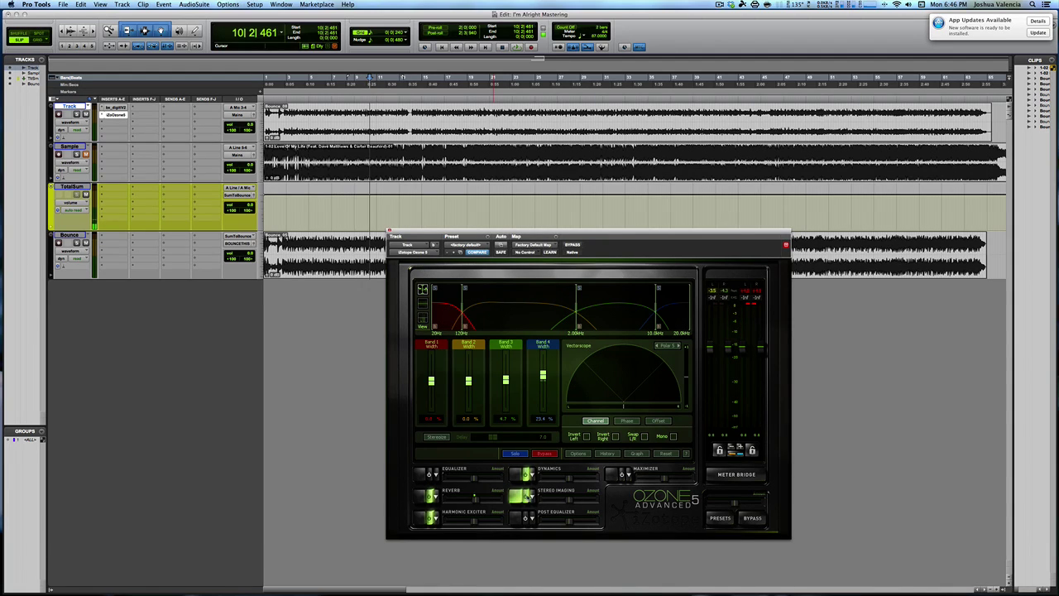
key(space)
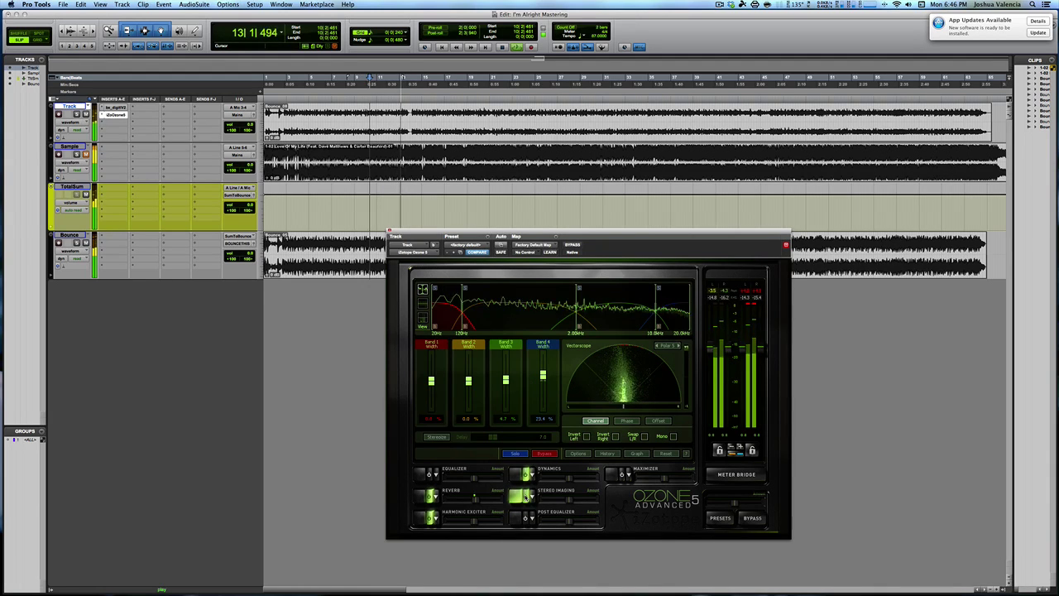
key(space)
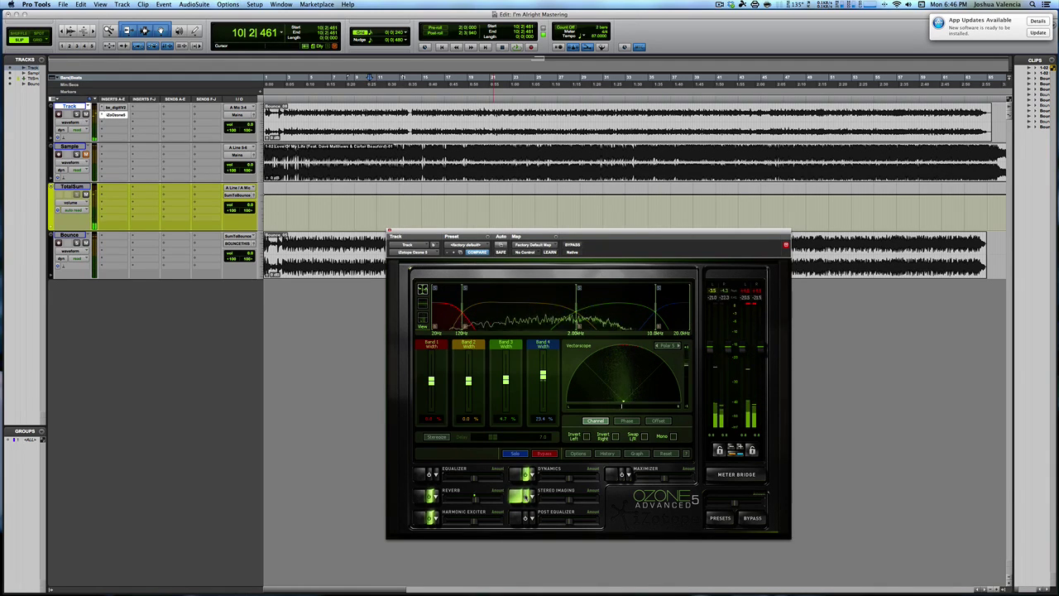
- Audition the song twice from bar 10 with the Stereo Imaging module on
key(space)
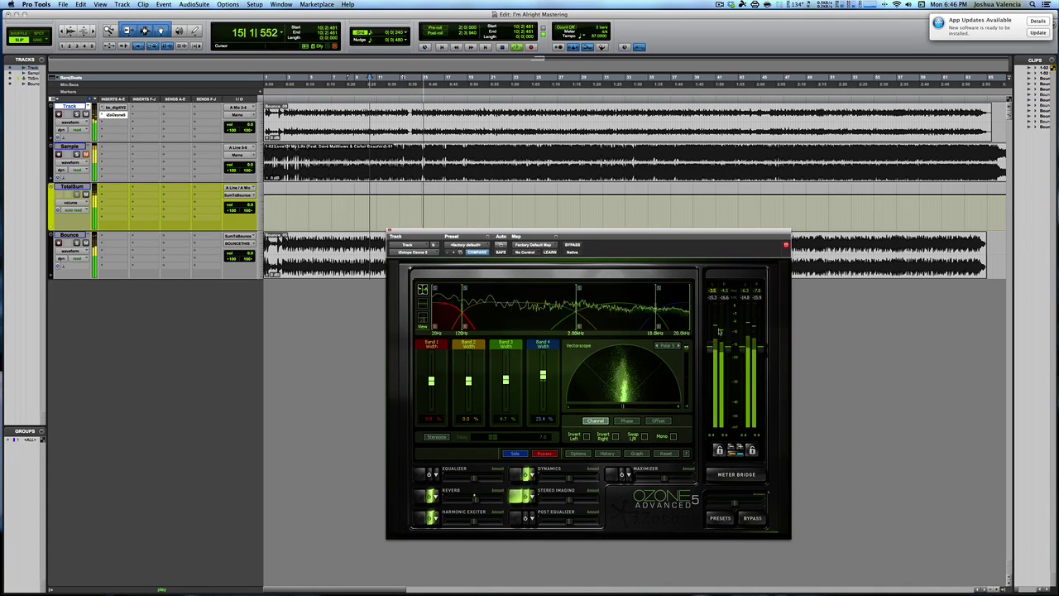
key(space)
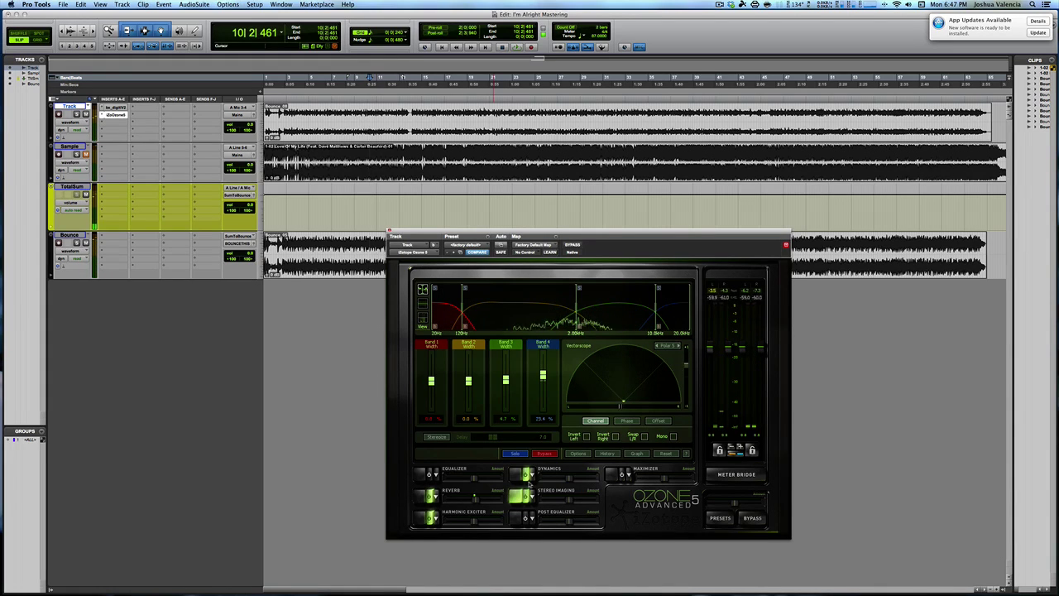
key(space)
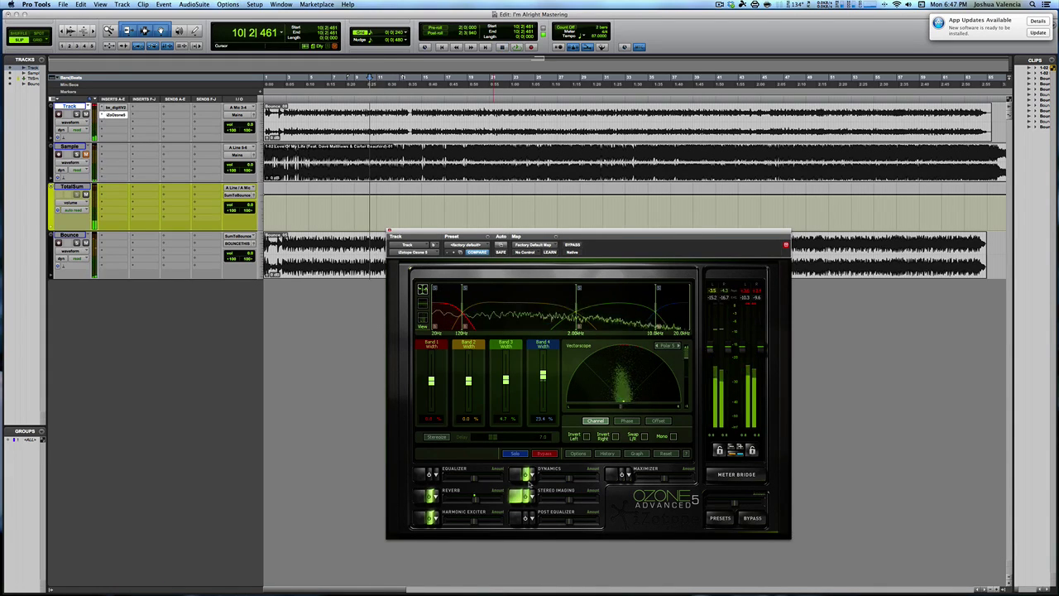
key(space)
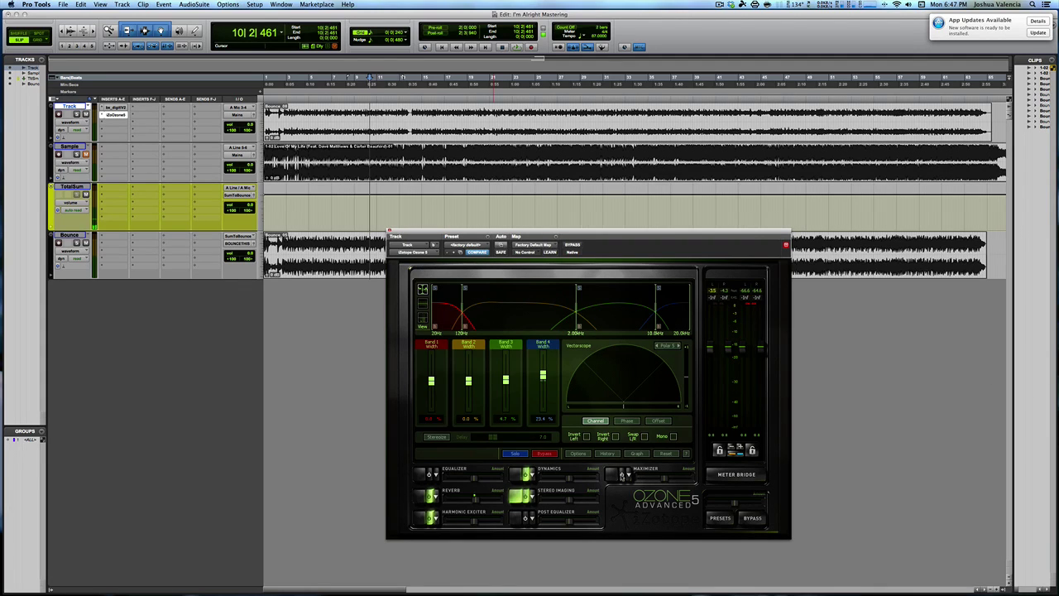
- Turn on the Maximizer and set its threshold to -8.7 dB while playing from the start, and replay the opening
click(613, 474)
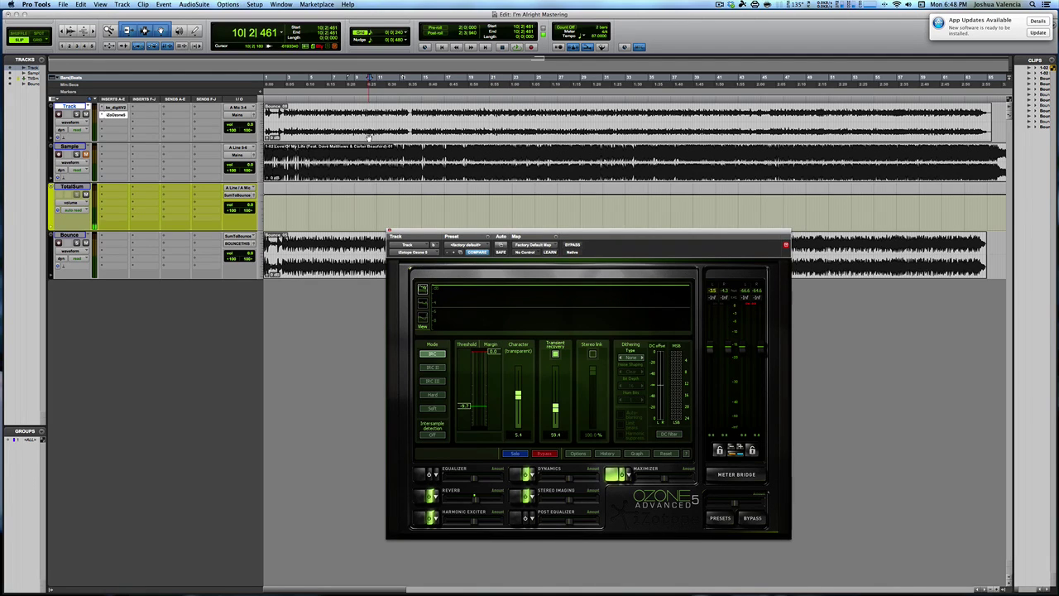
key(Return)
key(space)
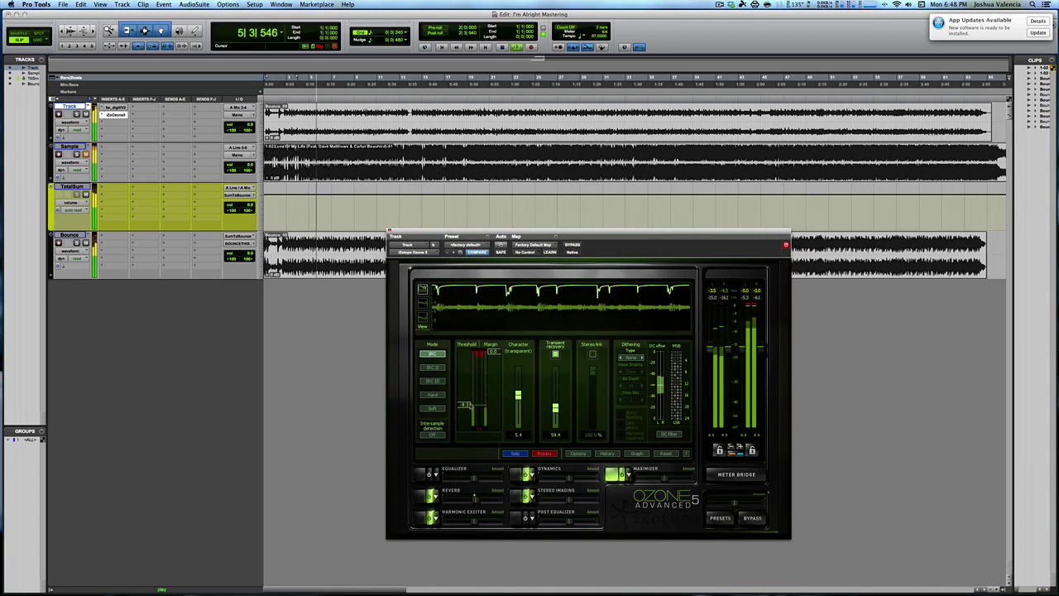
drag(471, 408, 468, 404)
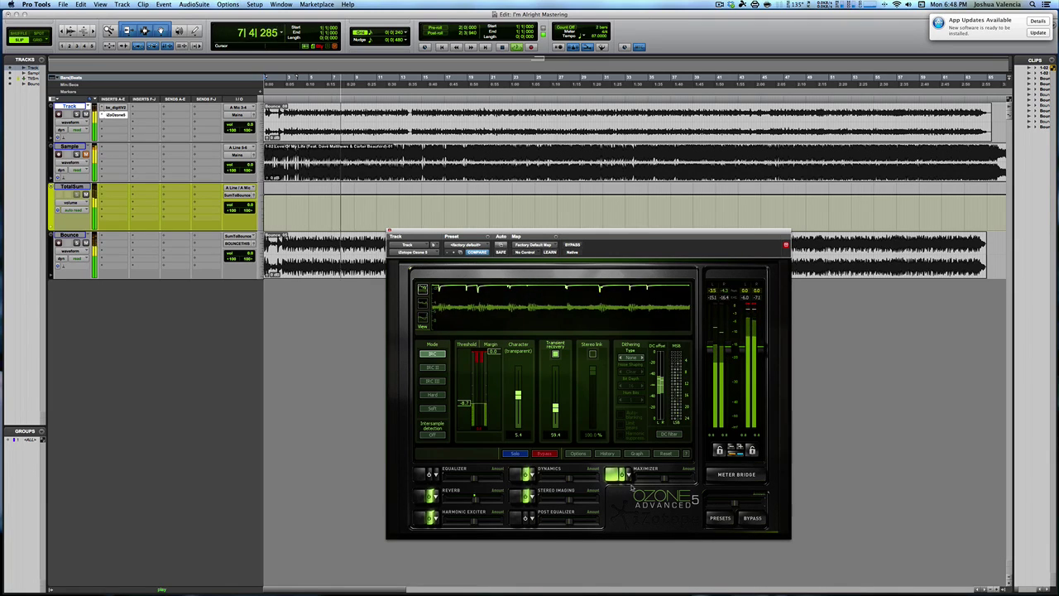
key(space)
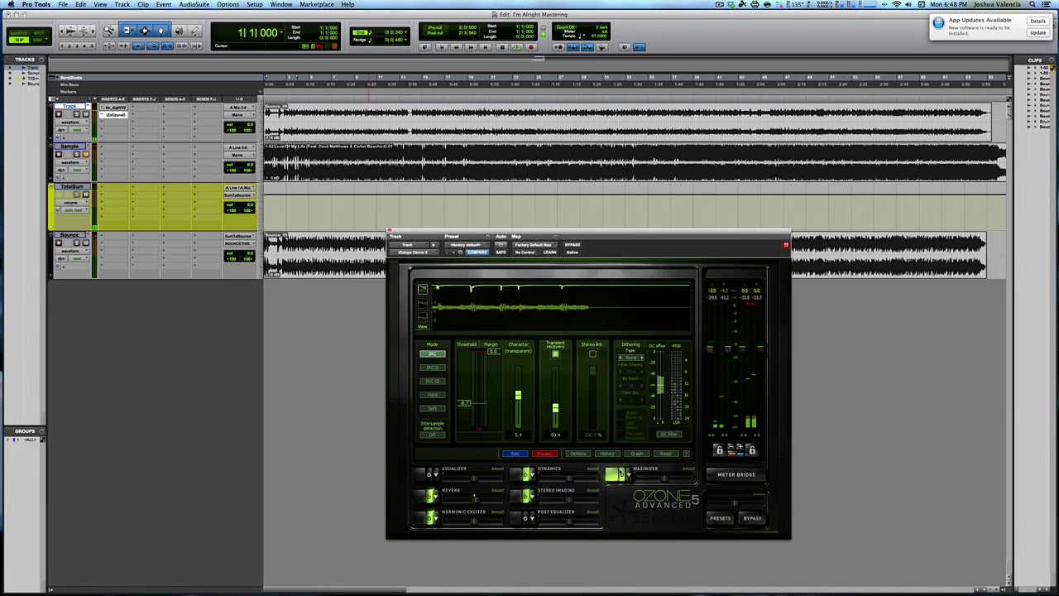
key(space)
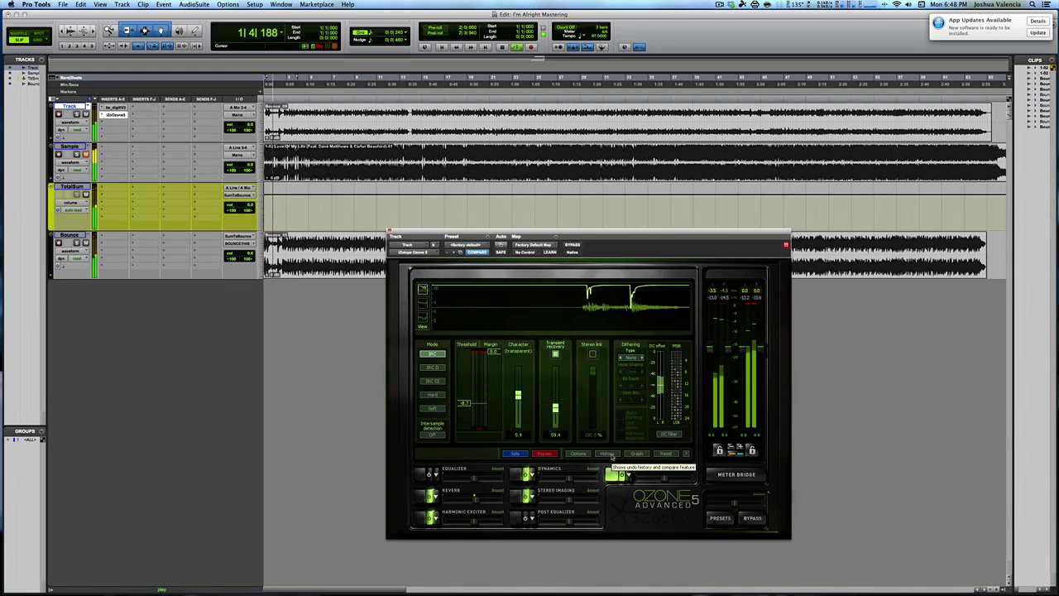
key(space)
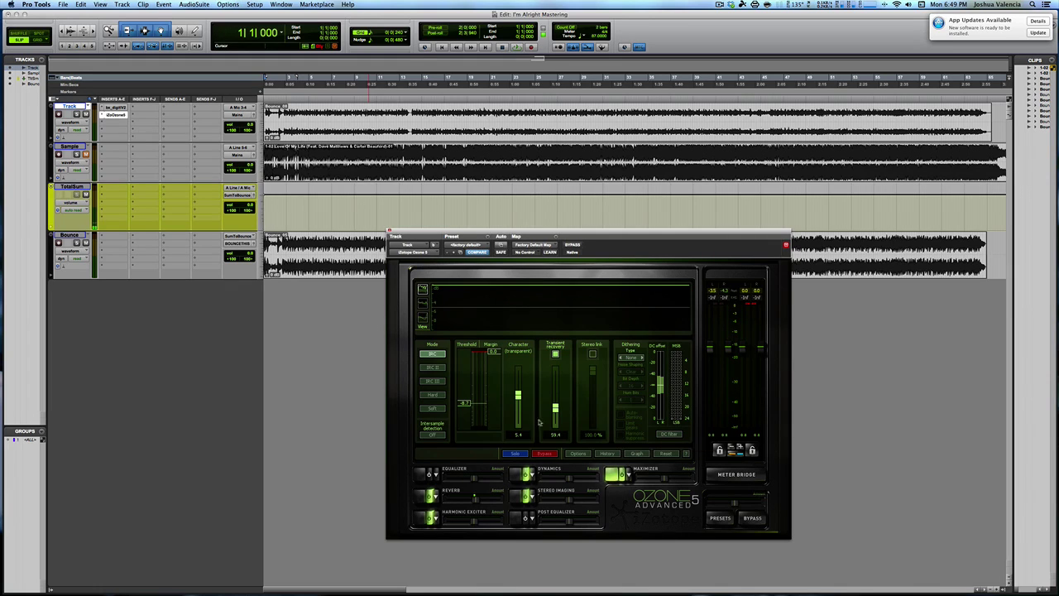
- Play the song from the start with the Maximizer on and bypassed, and compare it with the Sample track's opening
mouse_move(516, 400)
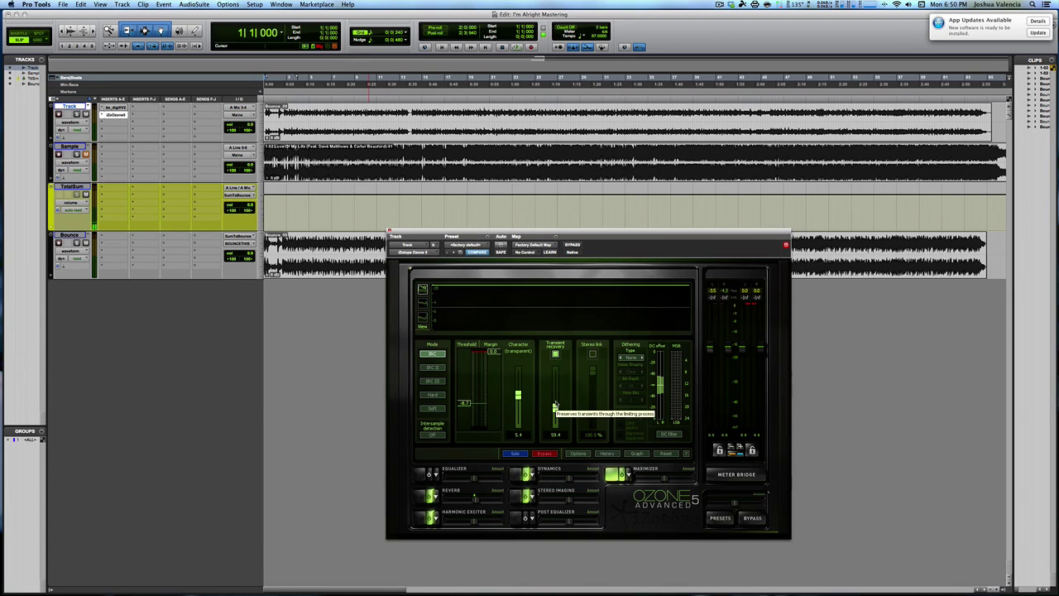
key(space)
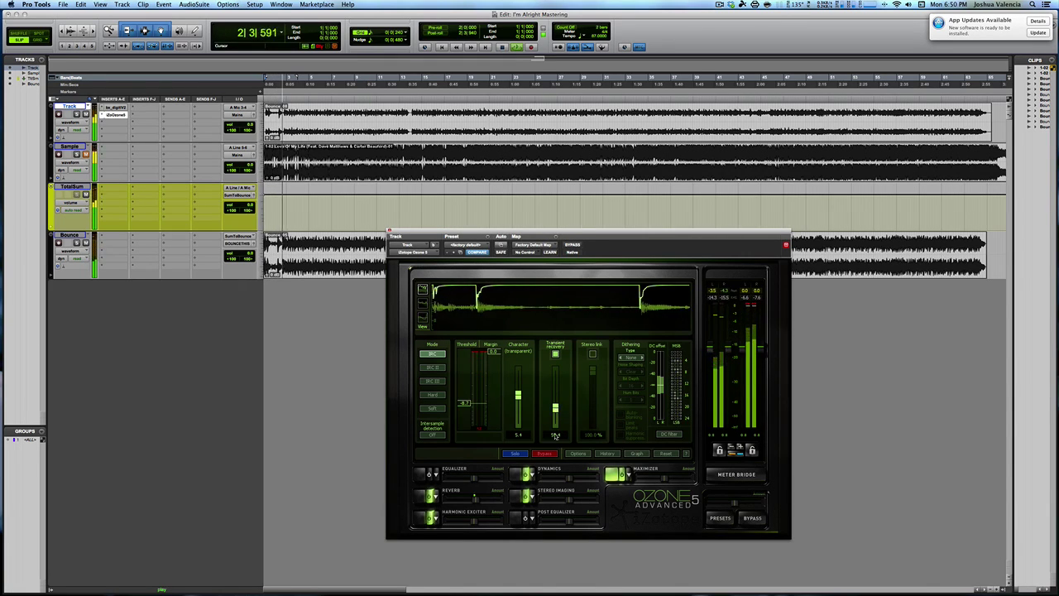
click(617, 473)
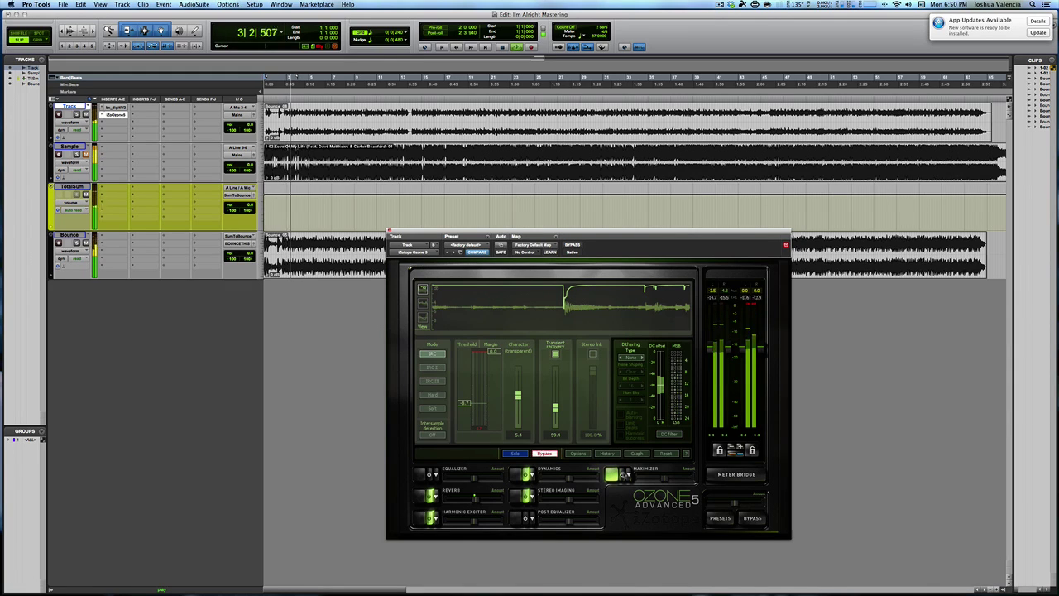
click(620, 474)
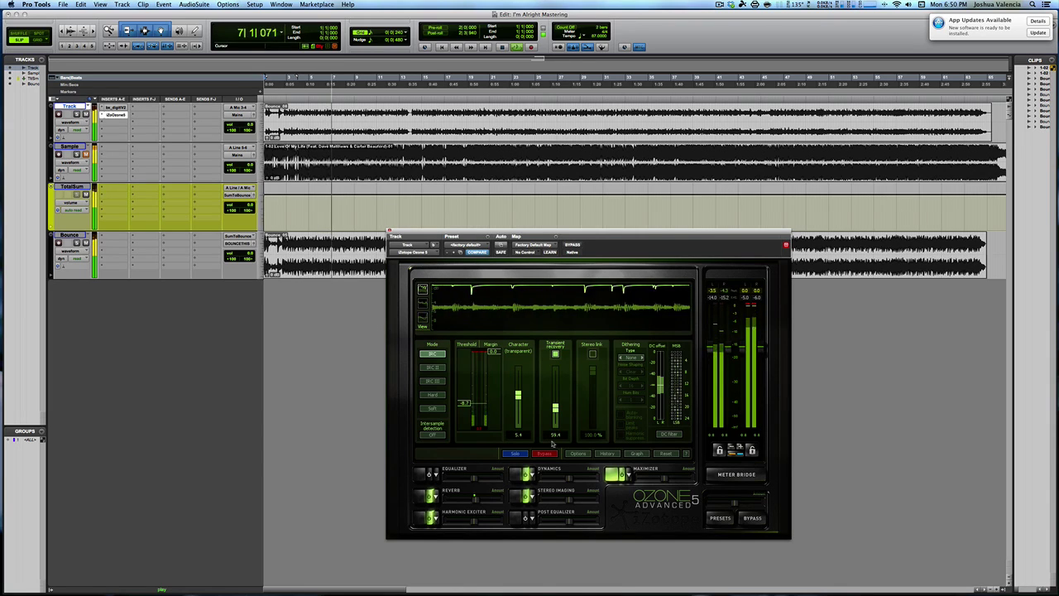
key(space)
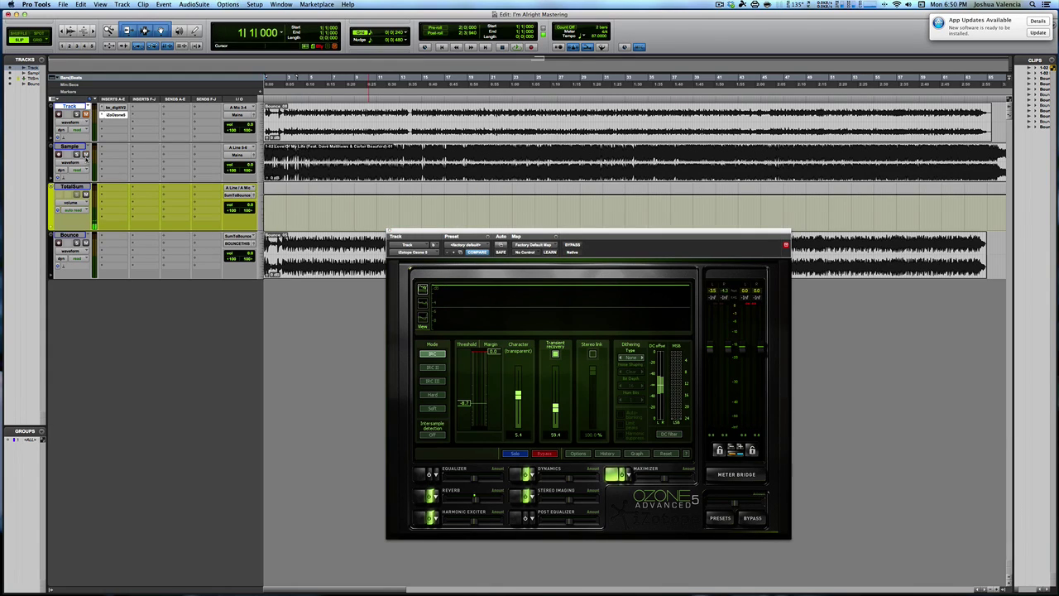
key(space)
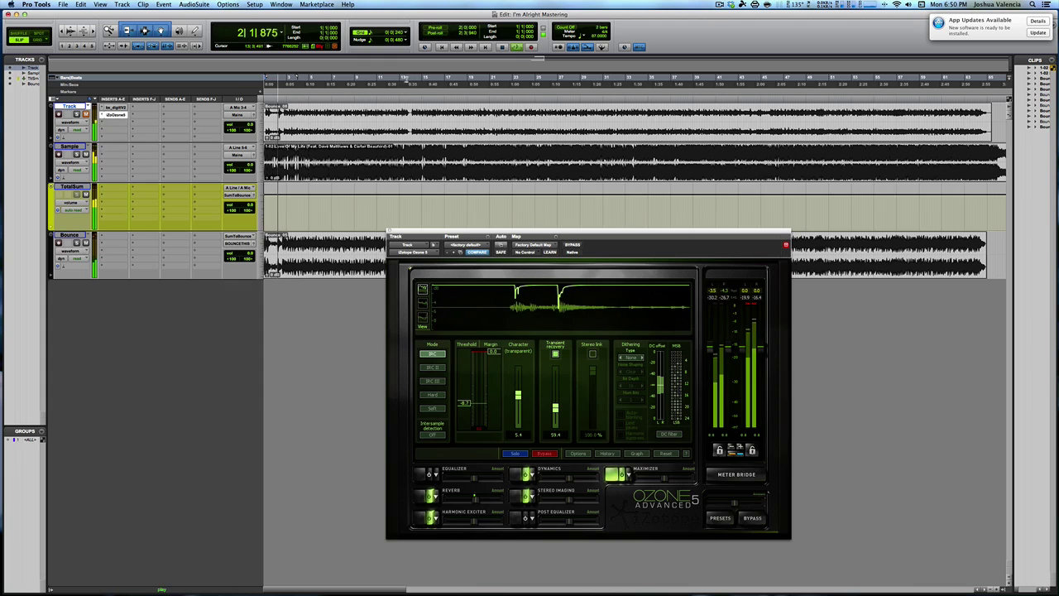
- Set the Maximizer threshold to -9.1 dB while playing the Track from bar 13
click(407, 107)
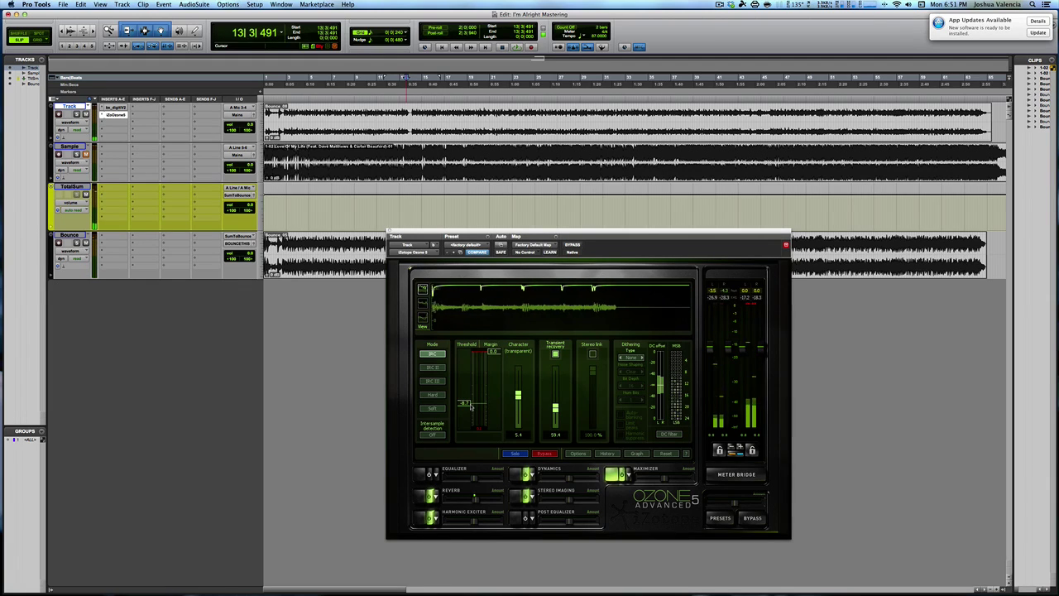
key(space)
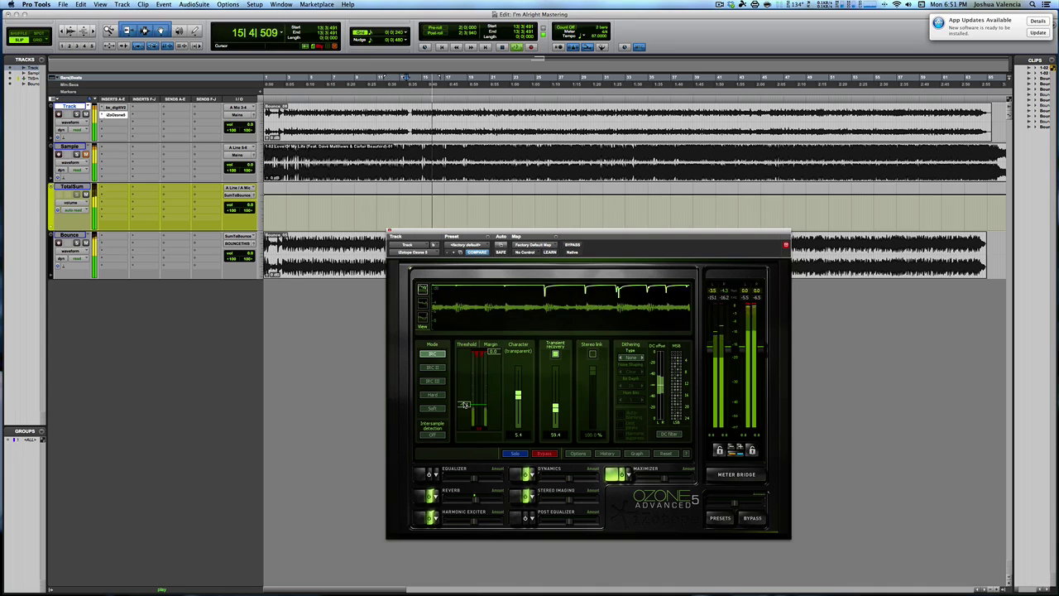
drag(465, 405, 466, 409)
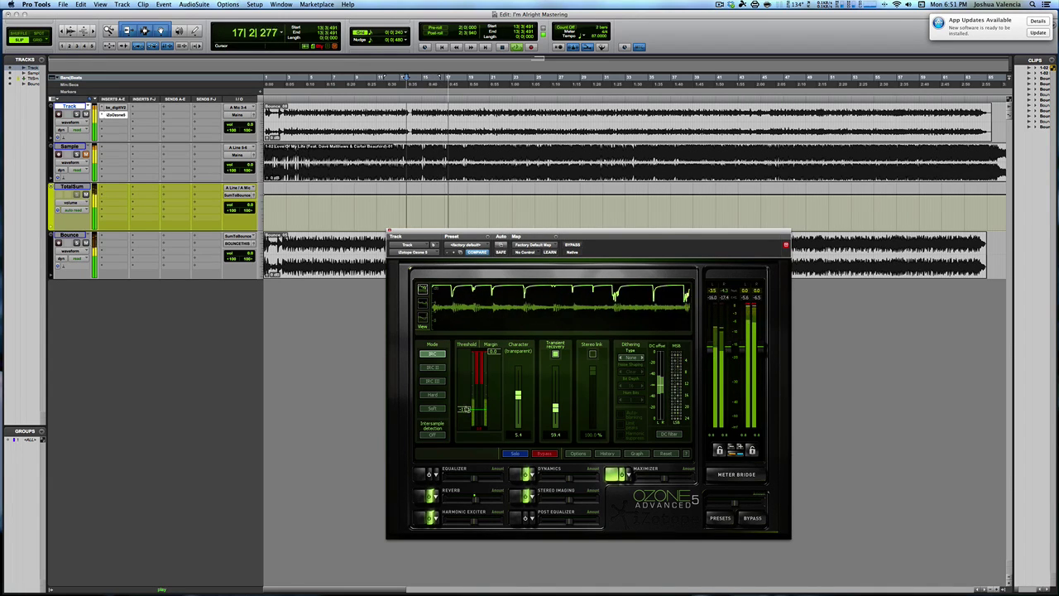
drag(465, 409, 466, 406)
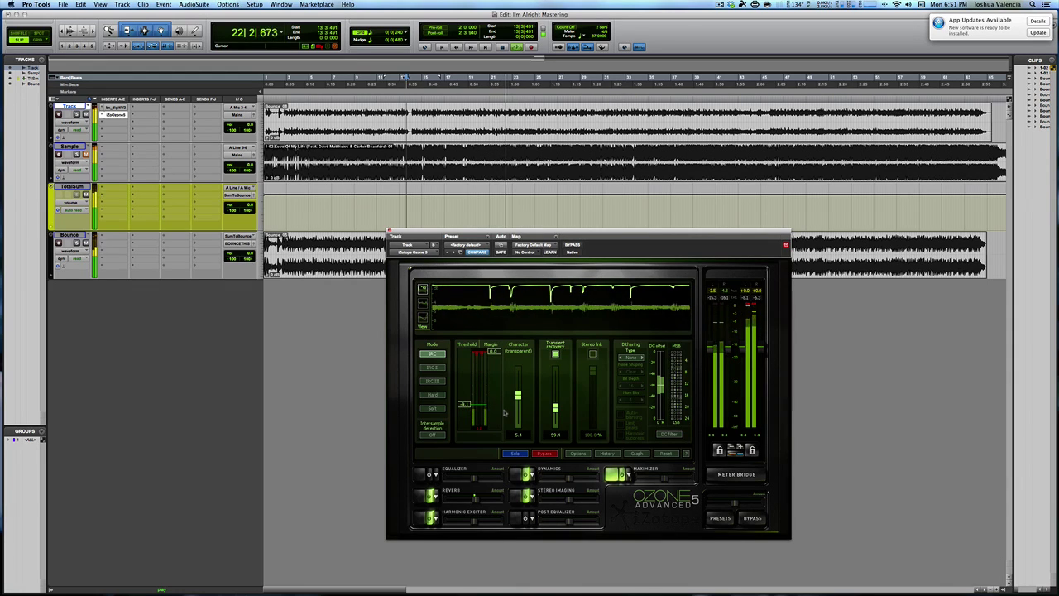
key(space)
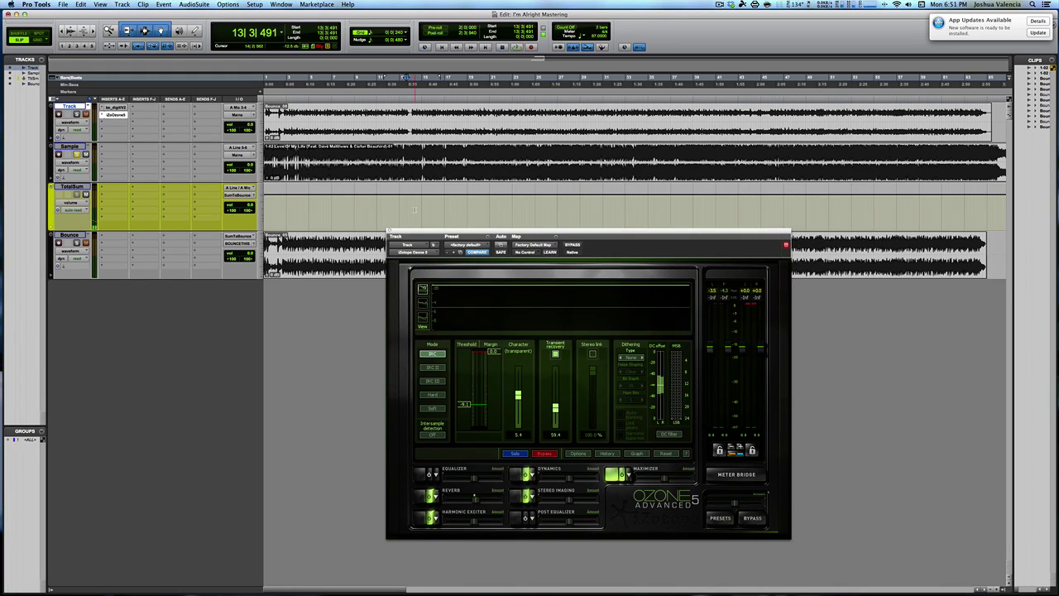
- Listen to the Sample reference track from bars 13, 19 and 44
key(space)
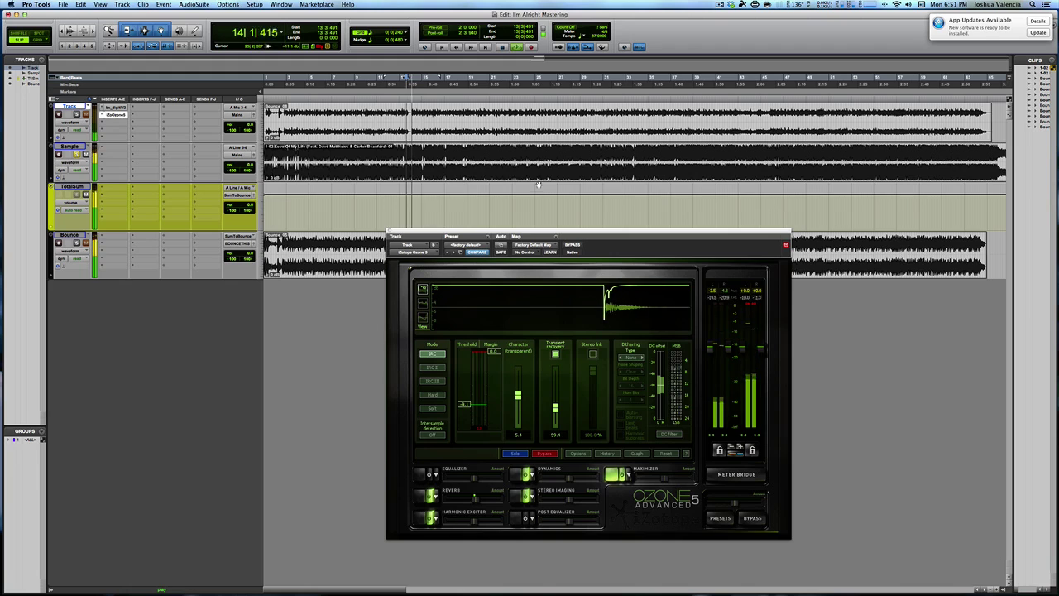
click(469, 153)
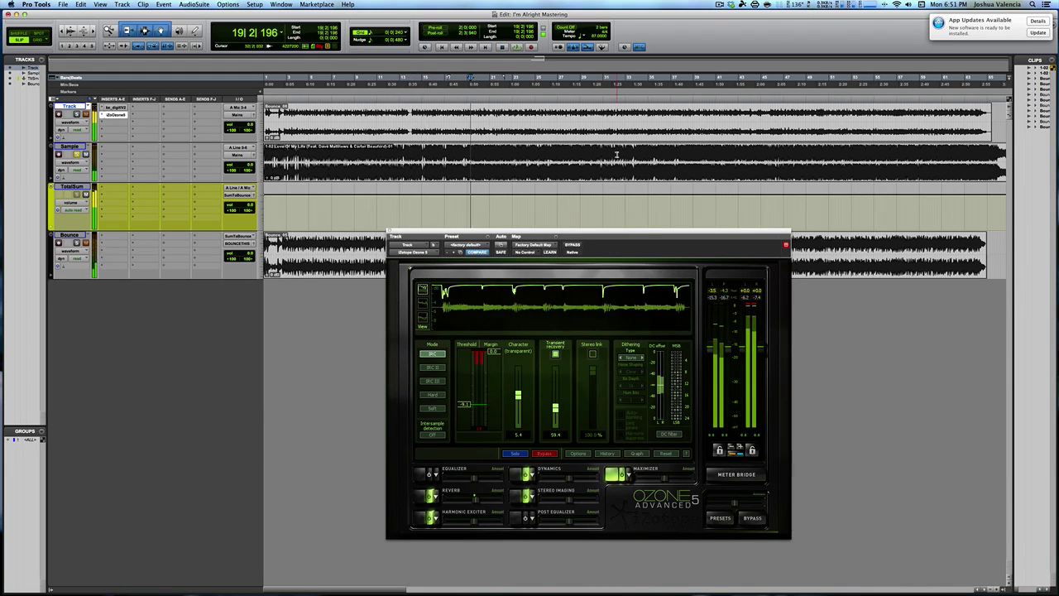
click(758, 154)
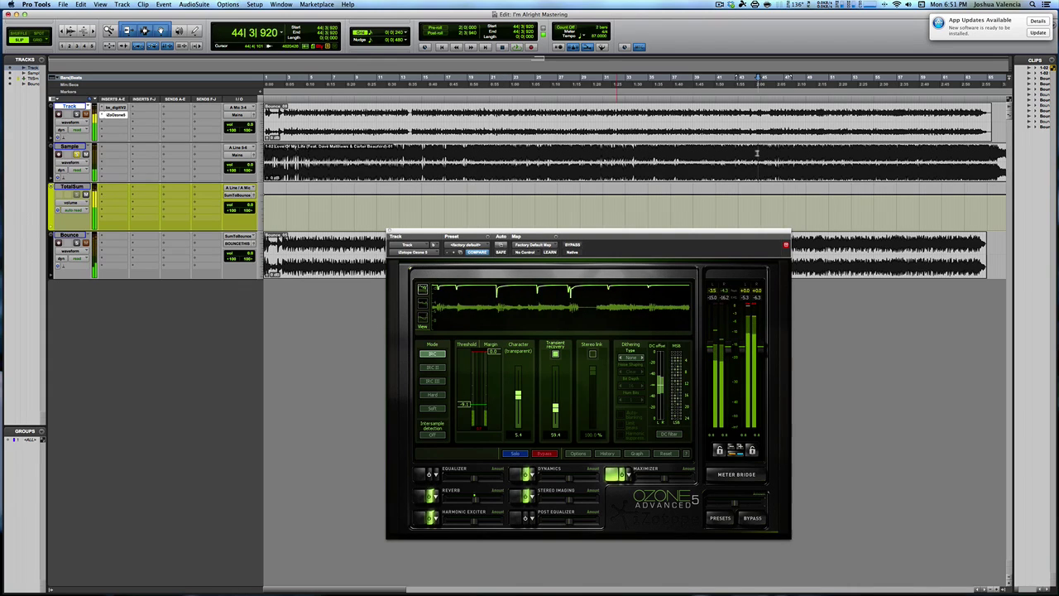
key(space)
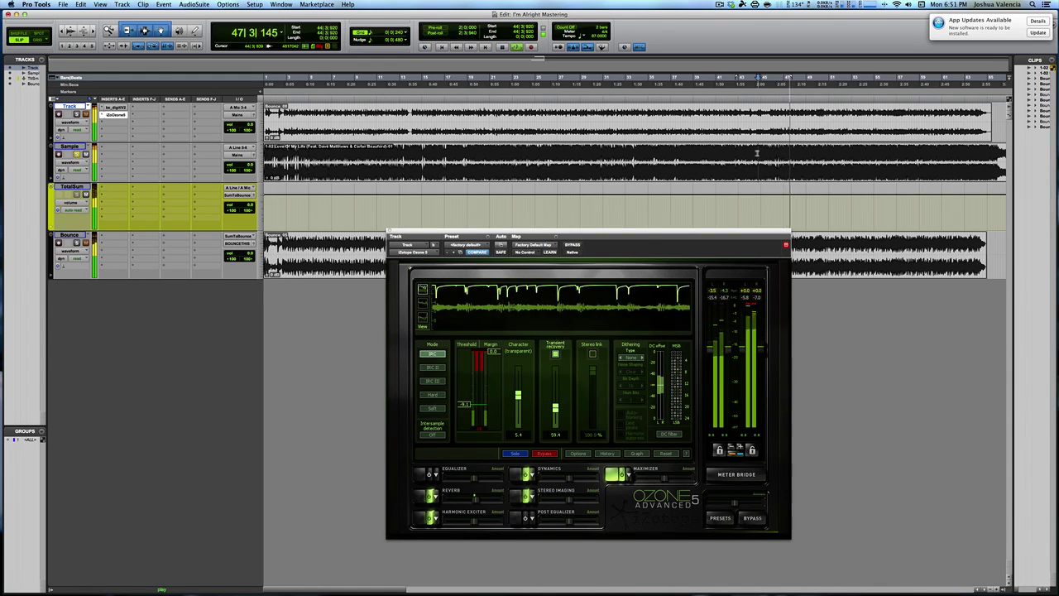
key(space)
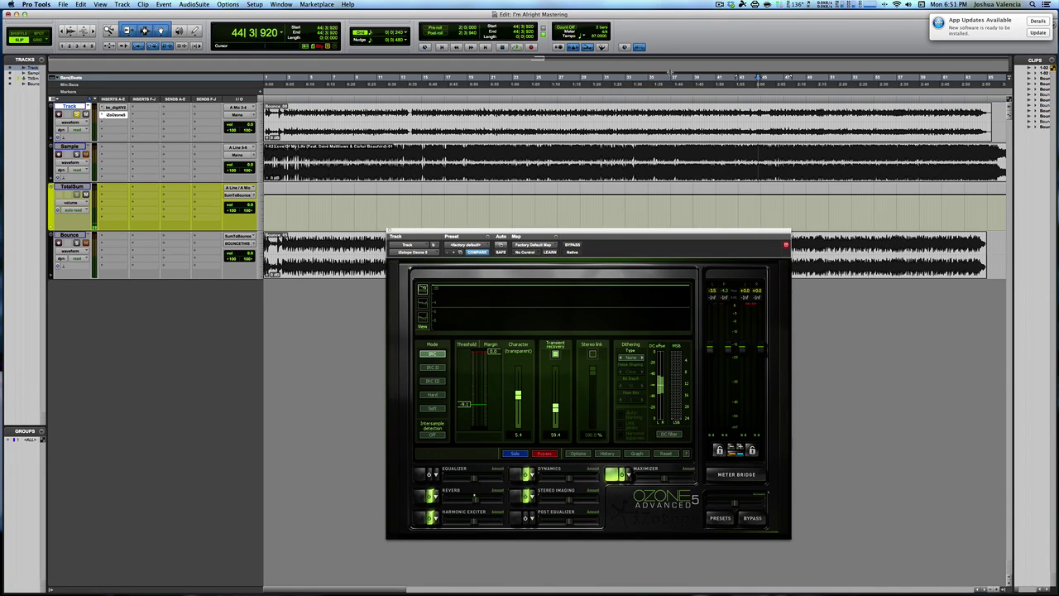
- Play the mastered Track from bar 42 for comparison with the Sample reference
click(729, 161)
key(space)
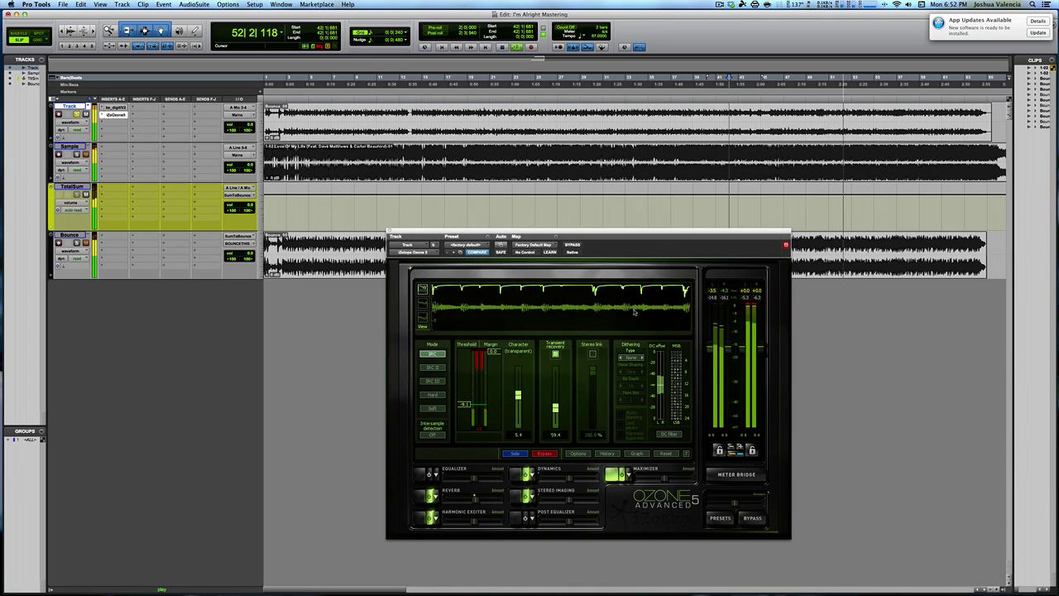
key(space)
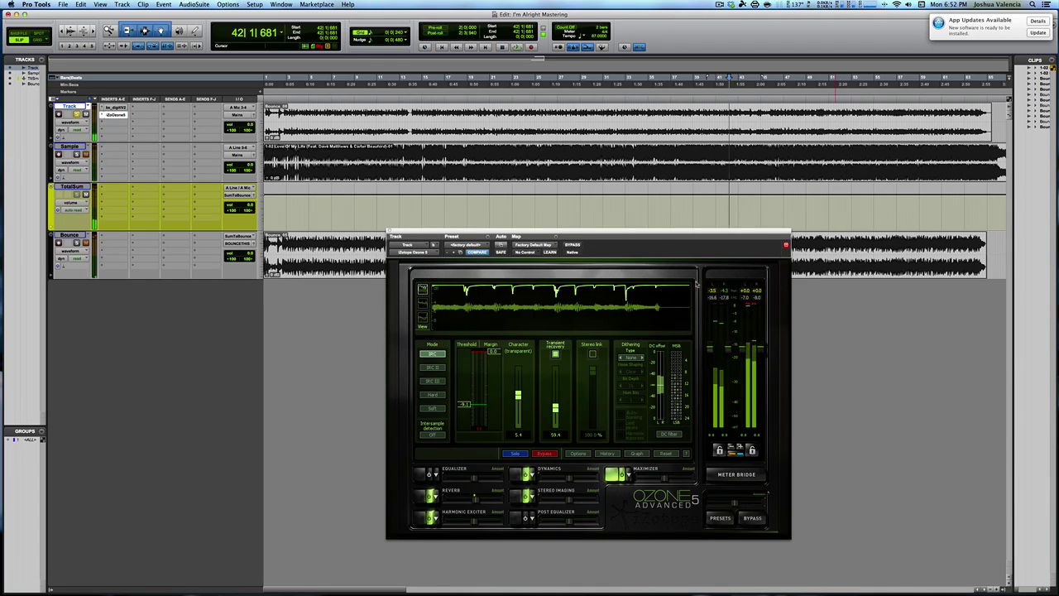